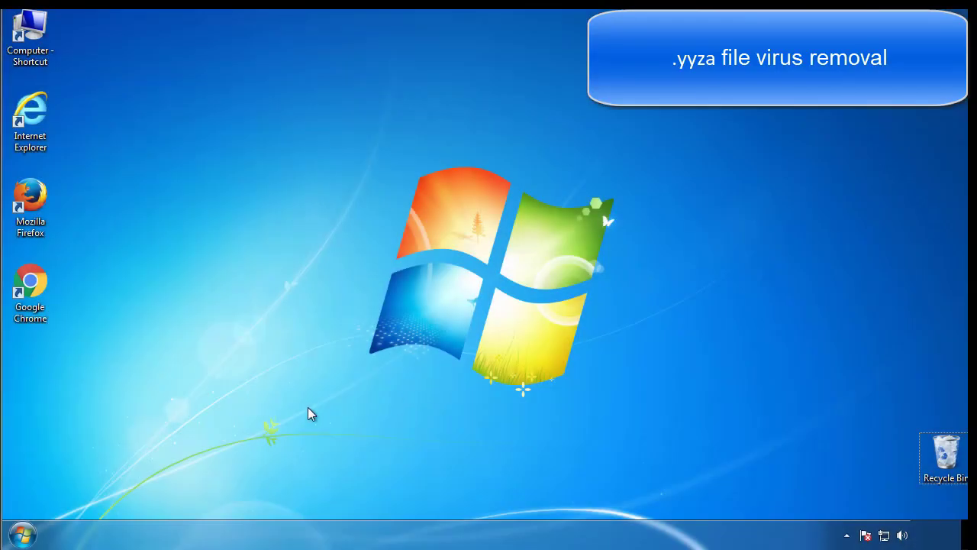
# Open System Configuration by searching for and running msconfig.
pyautogui.click(30, 534)
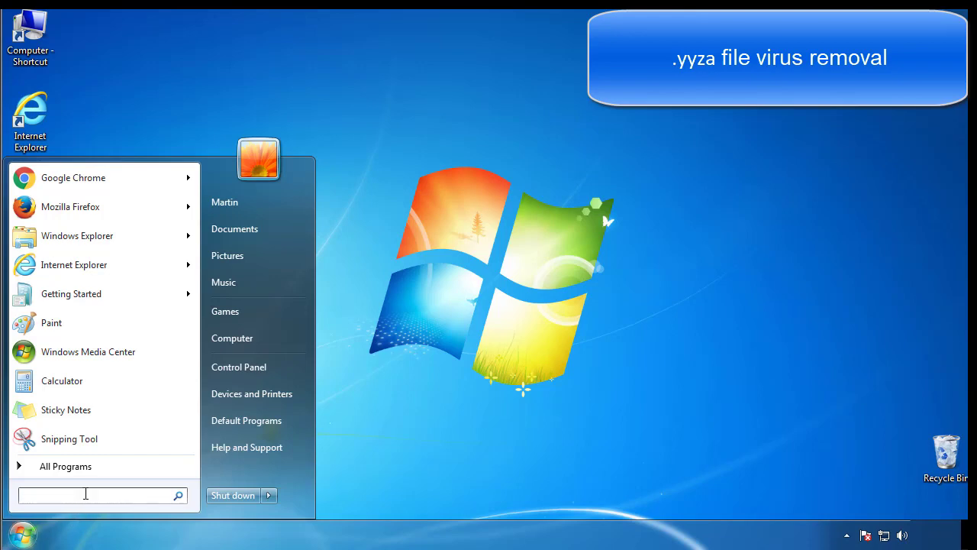
pyautogui.write('msconfig')
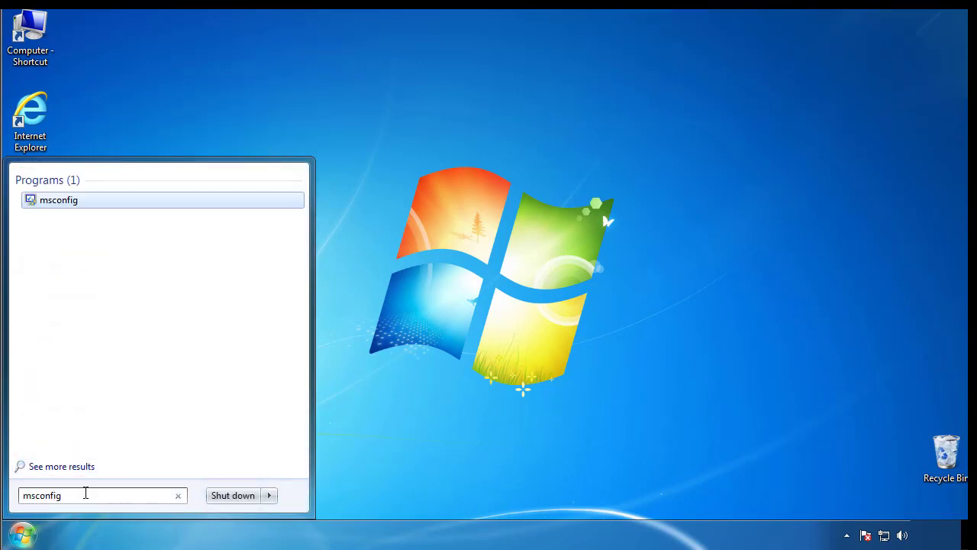
pyautogui.press('Return')
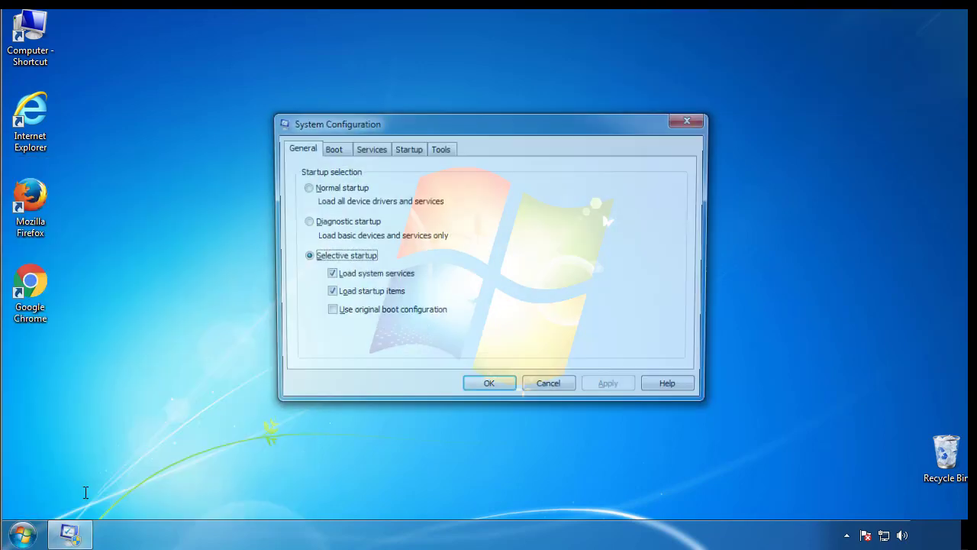
# Enable Safe boot with the Minimal option in the boot settings and restart the computer.
pyautogui.click(330, 150)
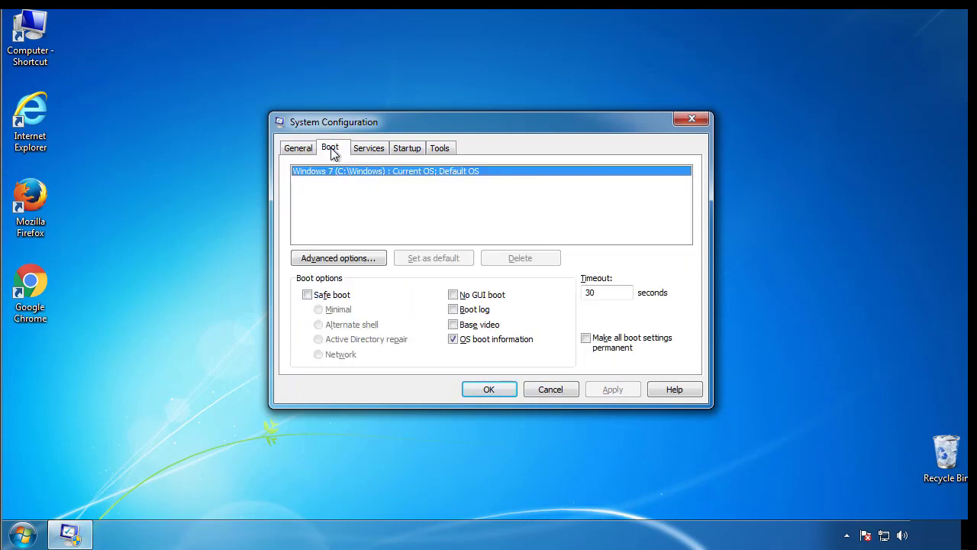
pyautogui.click(306, 295)
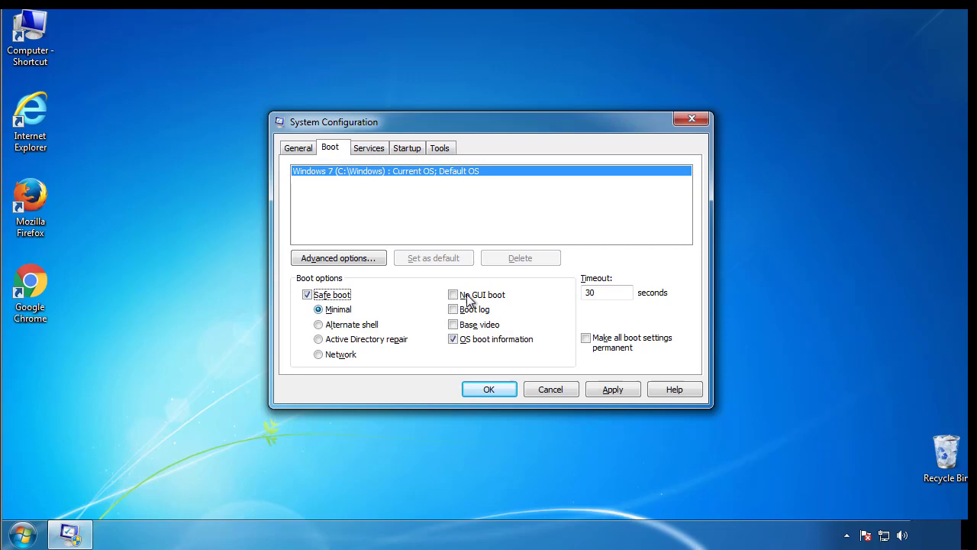
pyautogui.click(503, 394)
pyautogui.click(441, 297)
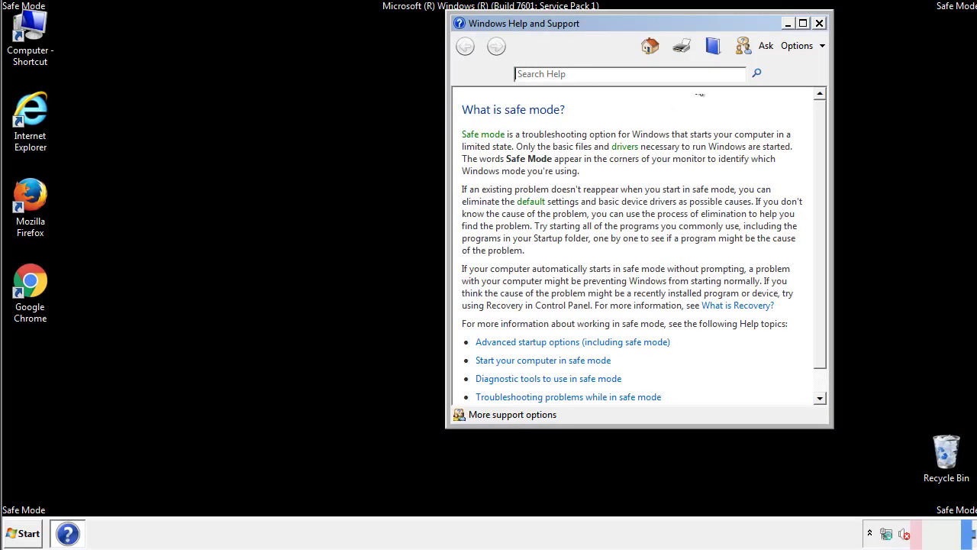
# Dismiss the safe mode help and set Folder Options to show hidden files, folders, and drives.
pyautogui.click(819, 23)
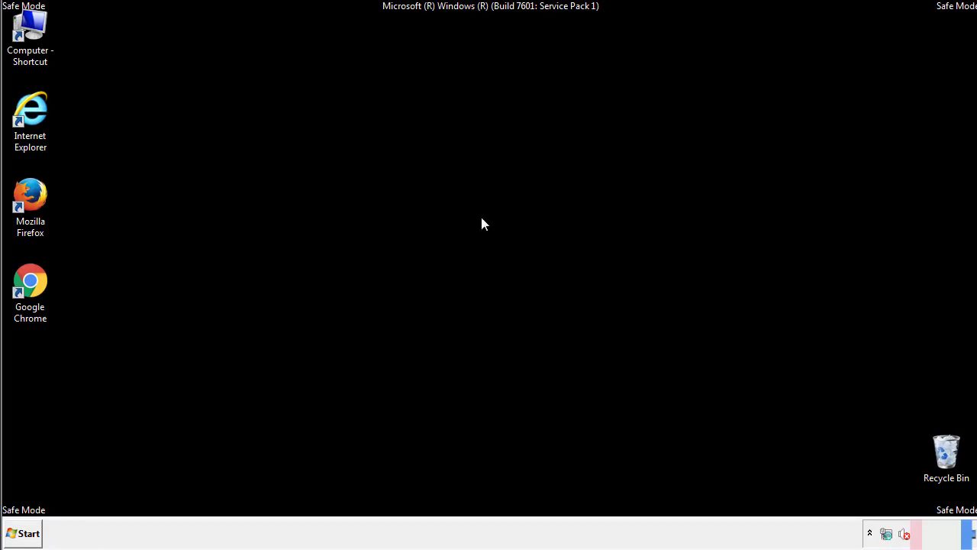
pyautogui.click(29, 532)
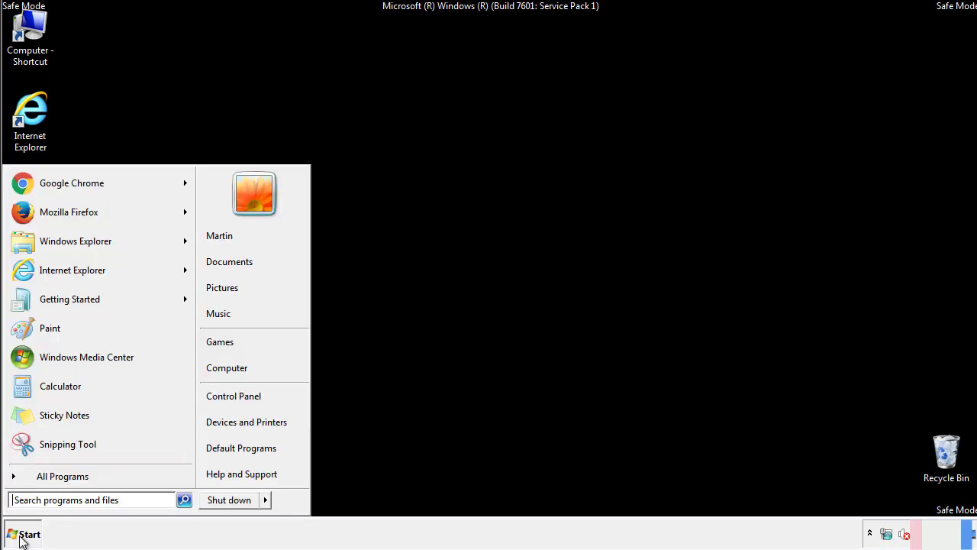
pyautogui.click(243, 393)
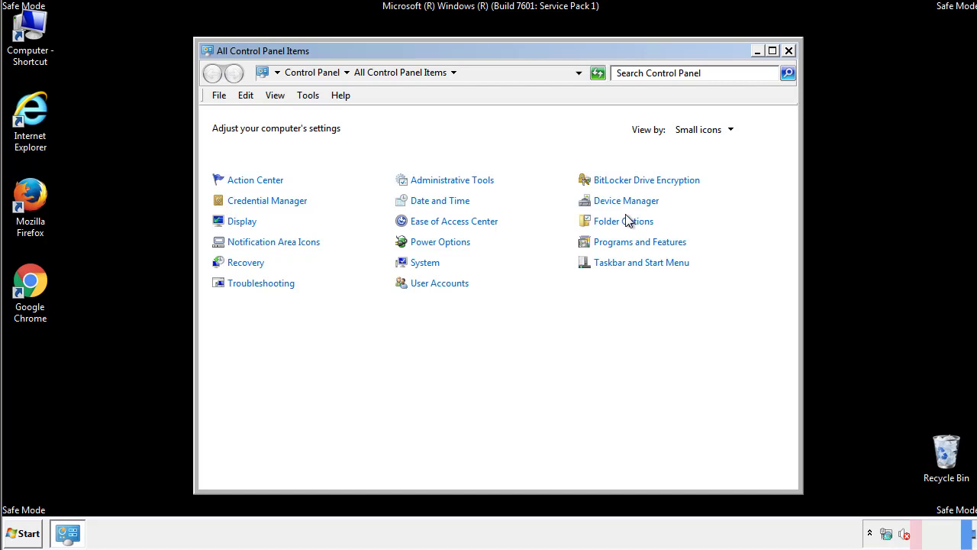
pyautogui.click(623, 221)
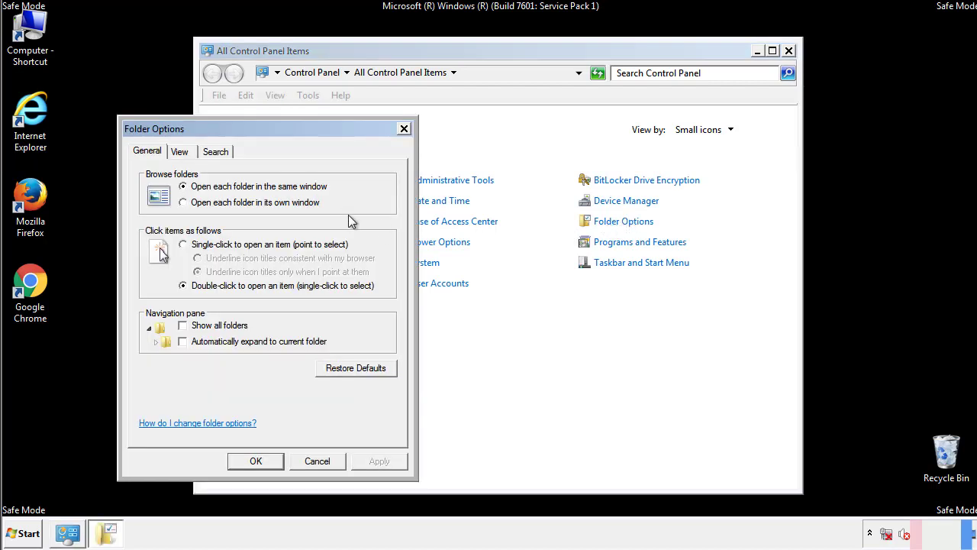
pyautogui.click(181, 153)
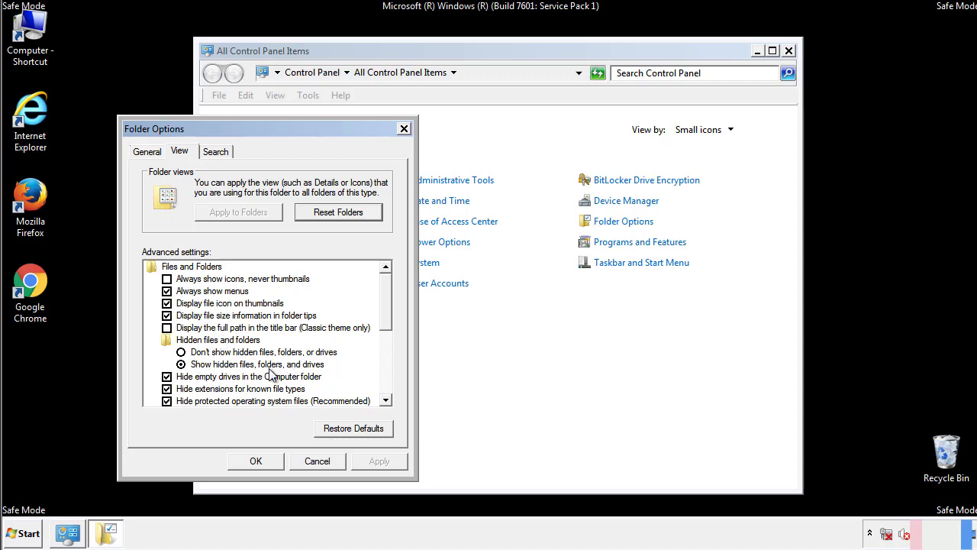
pyautogui.click(264, 459)
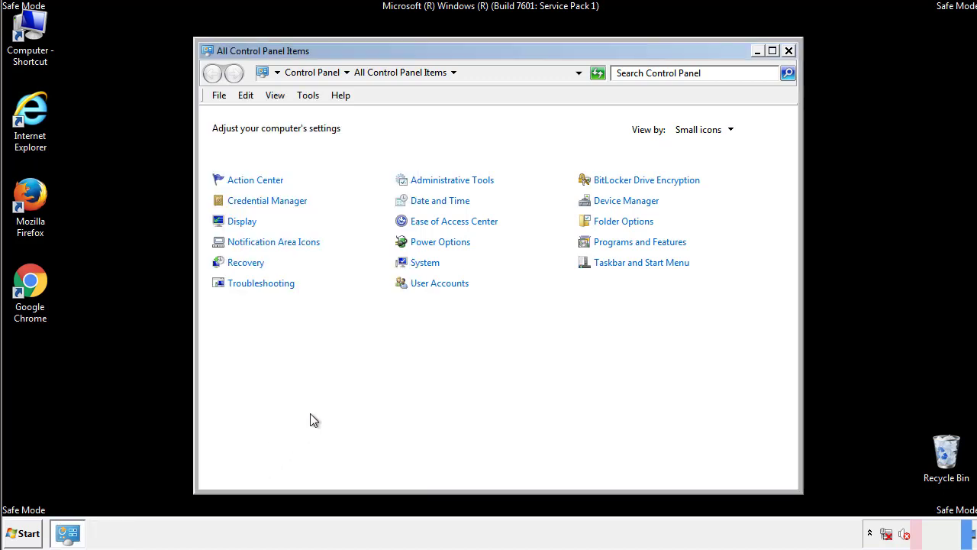
pyautogui.click(788, 51)
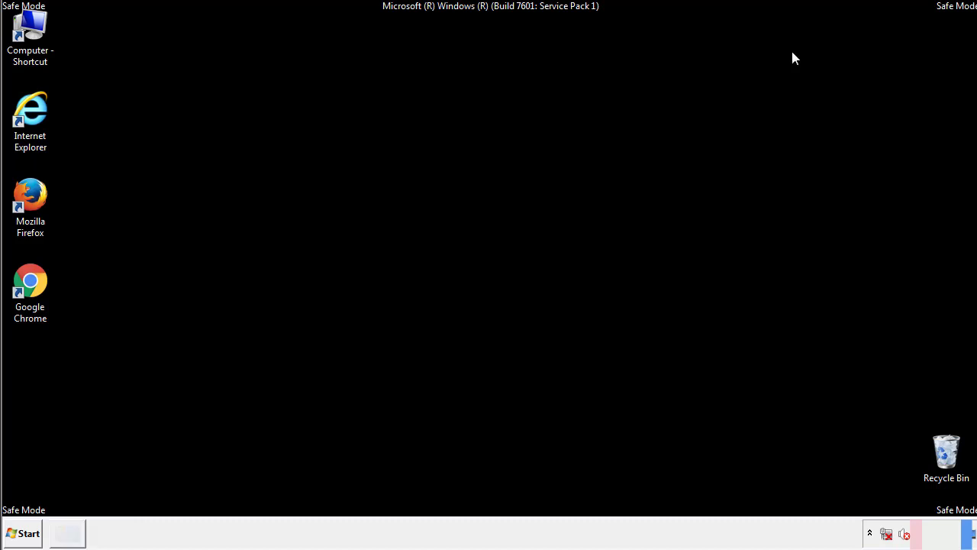
# Browse from Computer to the folder C:\Windows\System32\drivers\etc.
pyautogui.doubleClick(40, 26)
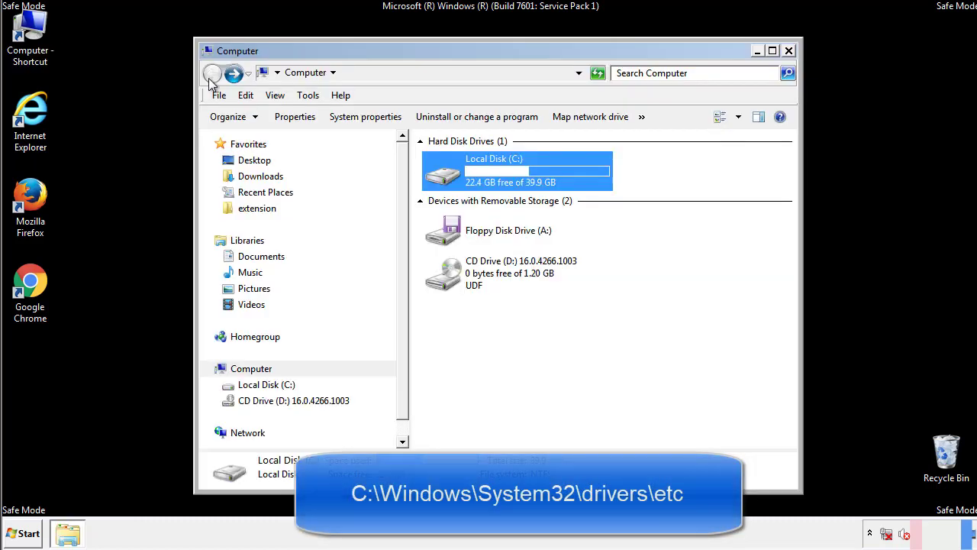
pyautogui.doubleClick(445, 176)
pyautogui.click(446, 280)
pyautogui.doubleClick(447, 280)
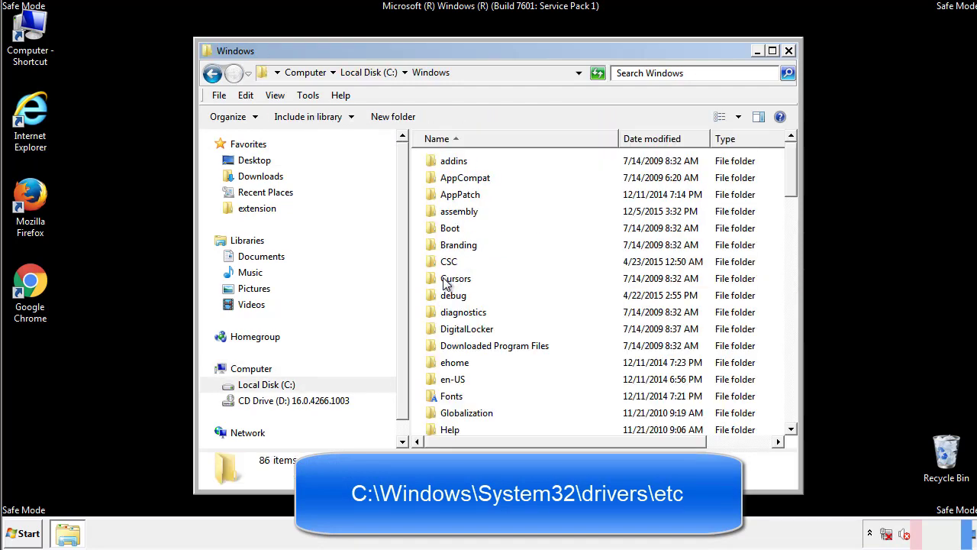
pyautogui.scroll(-2, 450, 343)
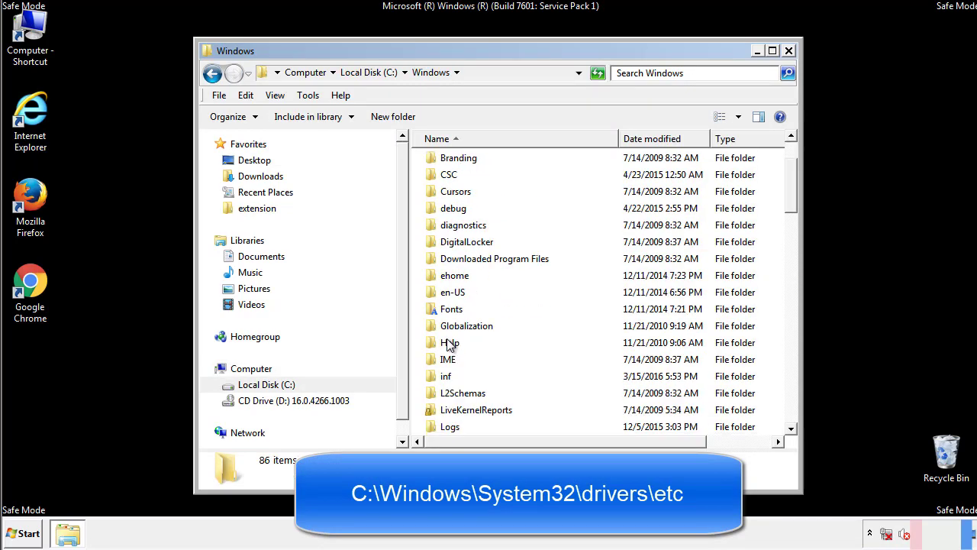
pyautogui.scroll(-7, 450, 345)
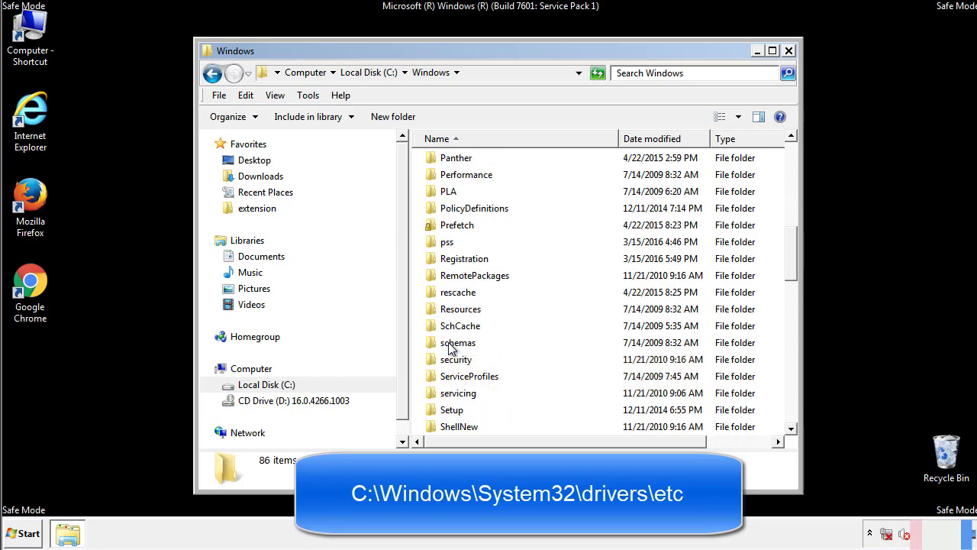
pyautogui.scroll(-2, 451, 347)
pyautogui.doubleClick(460, 394)
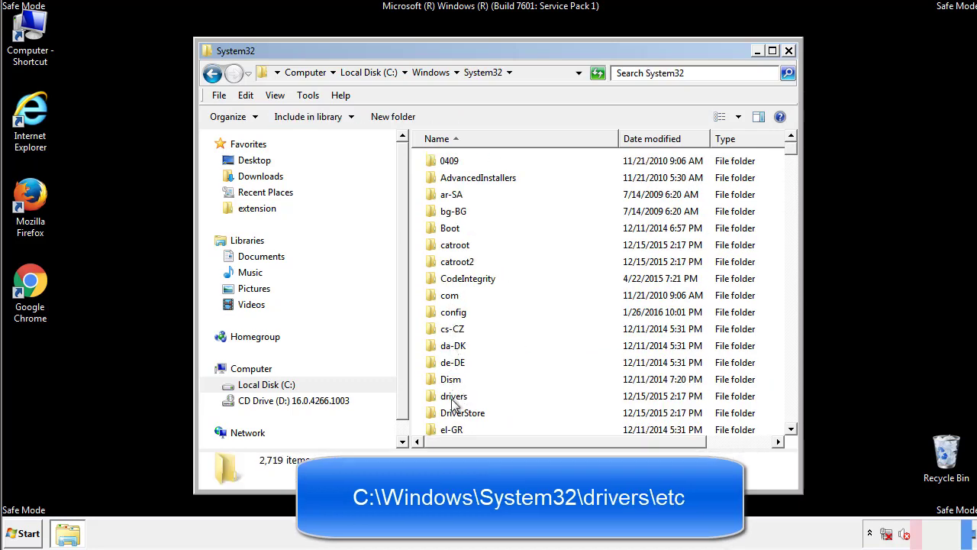
pyautogui.doubleClick(454, 397)
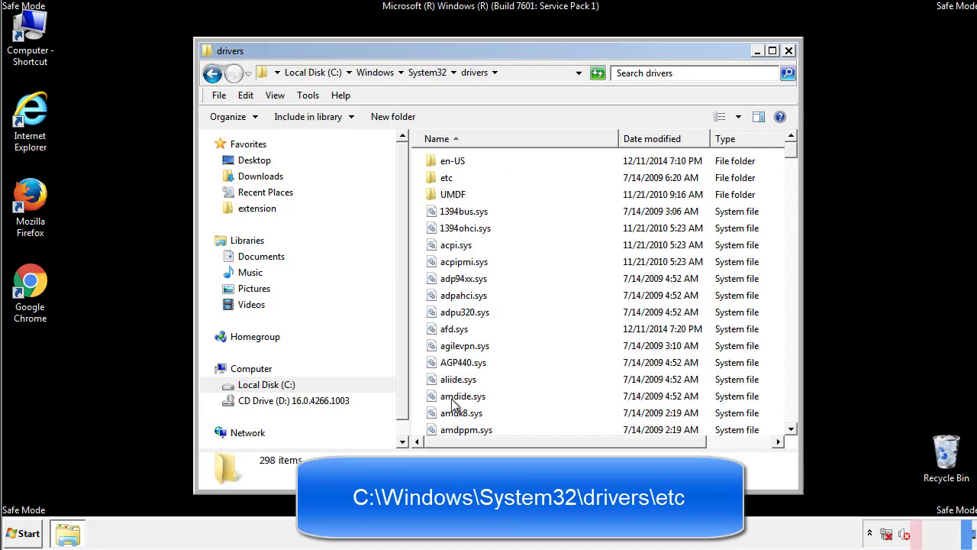
pyautogui.doubleClick(437, 184)
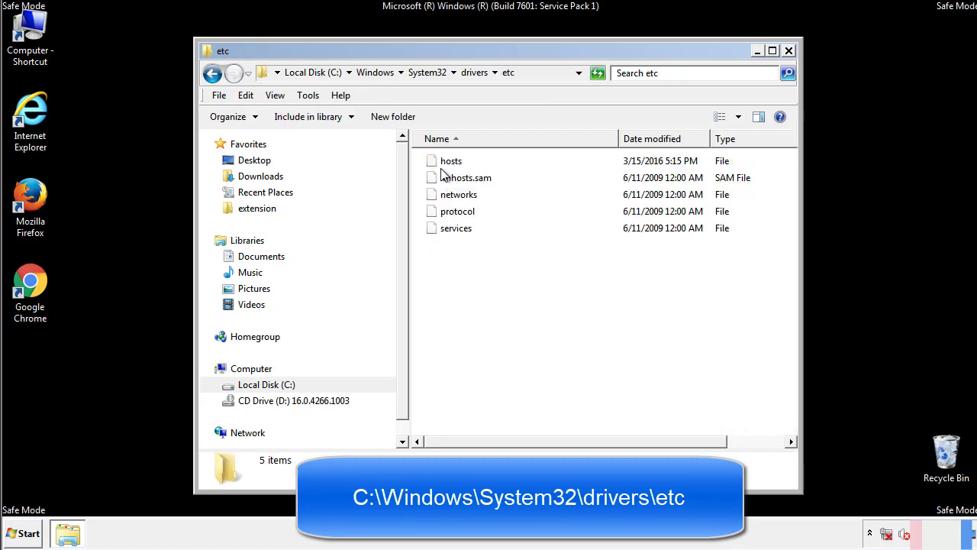
# Open the hosts file with Notepad and move its window fully into view.
pyautogui.doubleClick(444, 164)
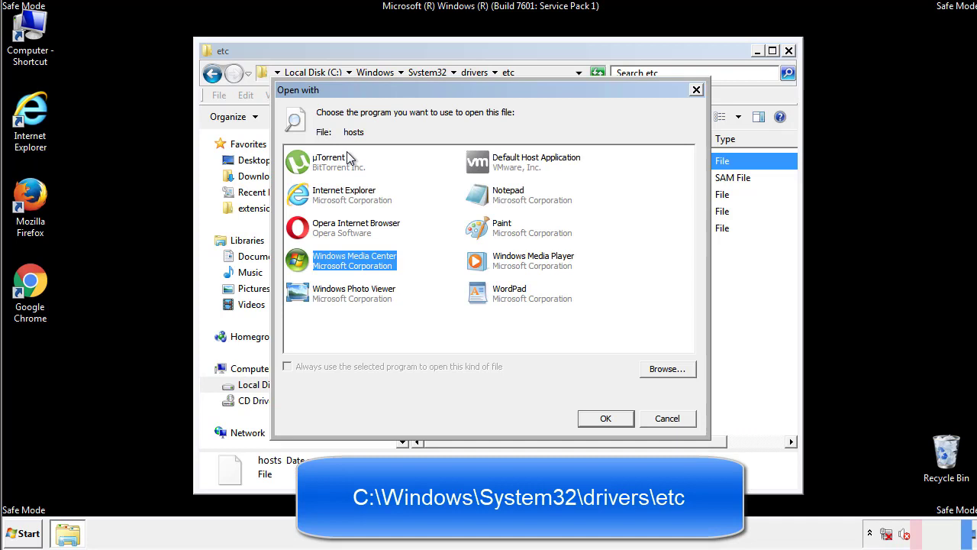
pyautogui.click(494, 199)
pyautogui.click(605, 418)
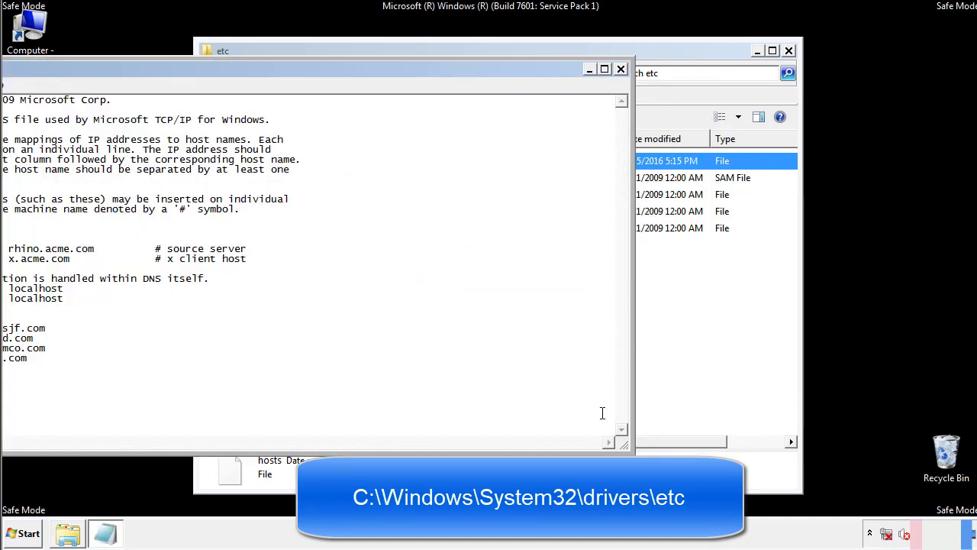
pyautogui.moveTo(399, 69); pyautogui.dragTo(621, 84)
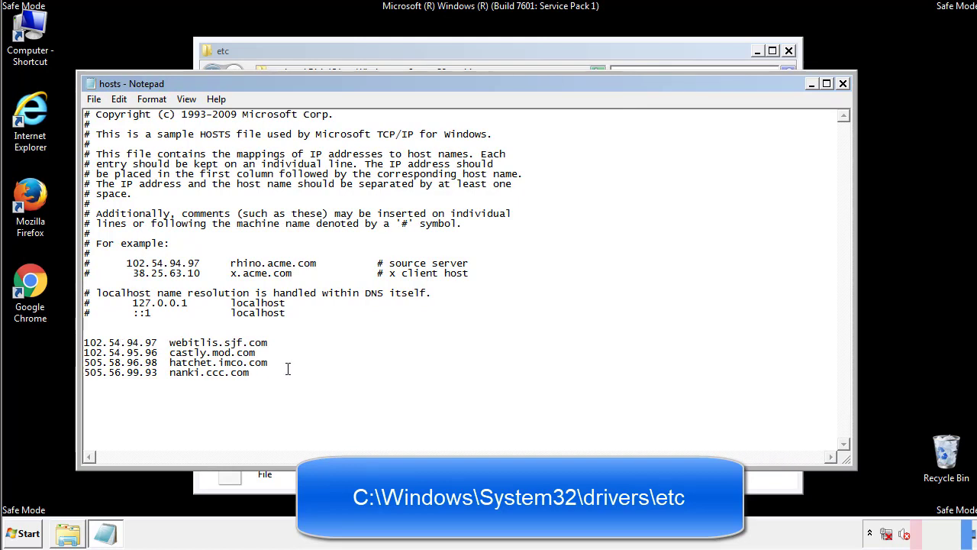
# Delete the four IP entries below the localhost lines in the hosts file, saving the change and closing the file and folder.
pyautogui.moveTo(272, 374); pyautogui.dragTo(84, 342)
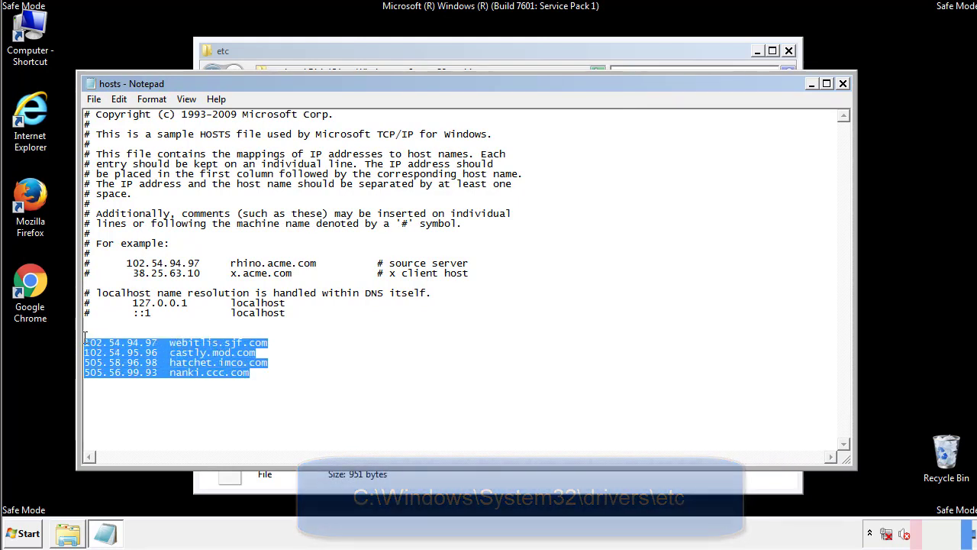
pyautogui.press('Delete')
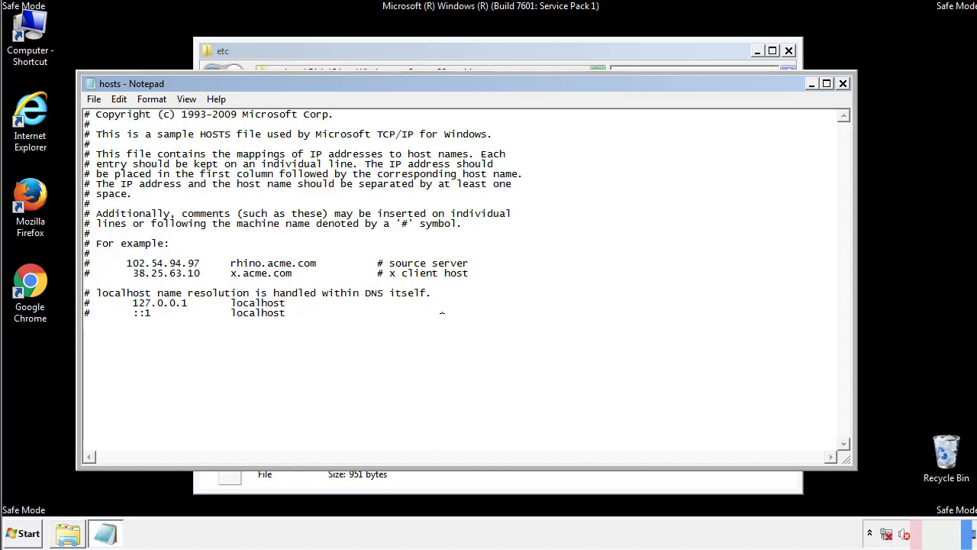
pyautogui.click(842, 84)
pyautogui.click(432, 278)
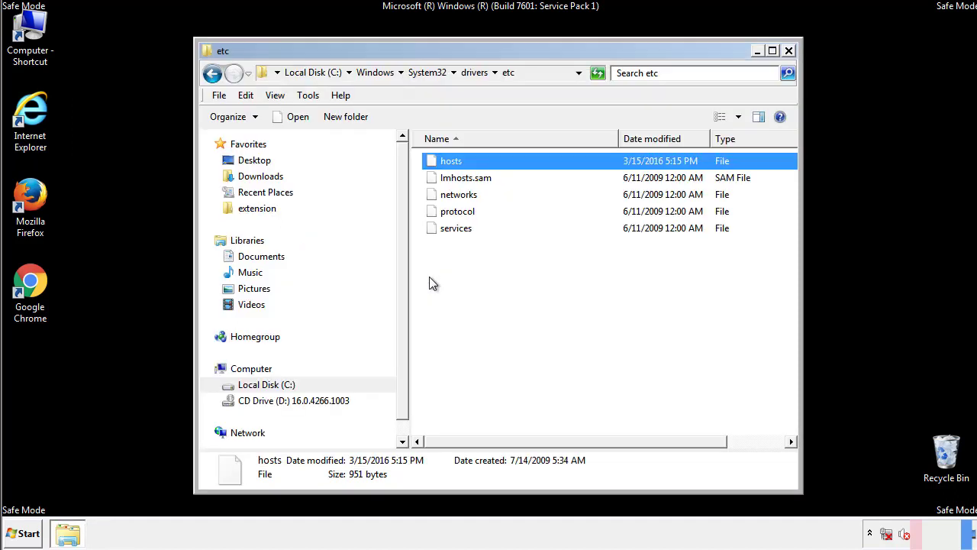
pyautogui.click(429, 280)
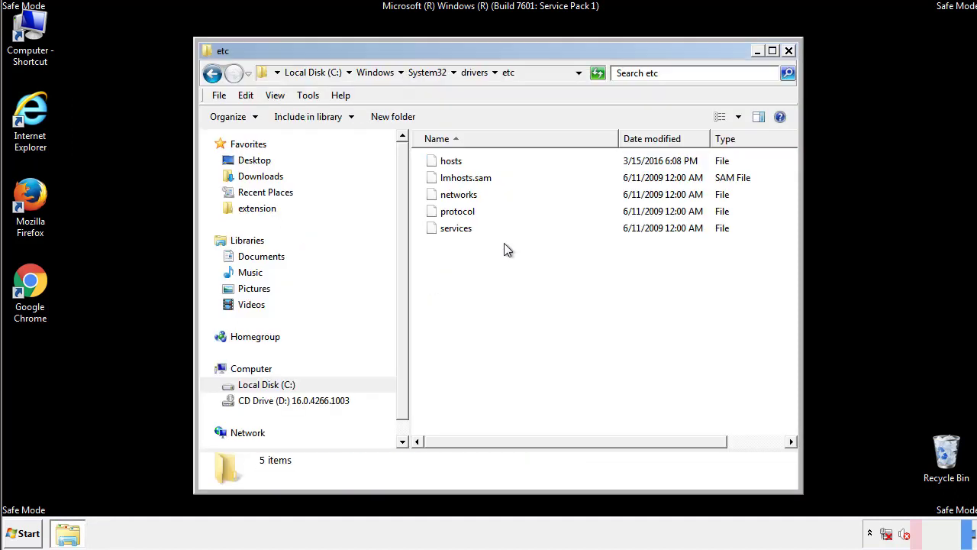
pyautogui.click(789, 51)
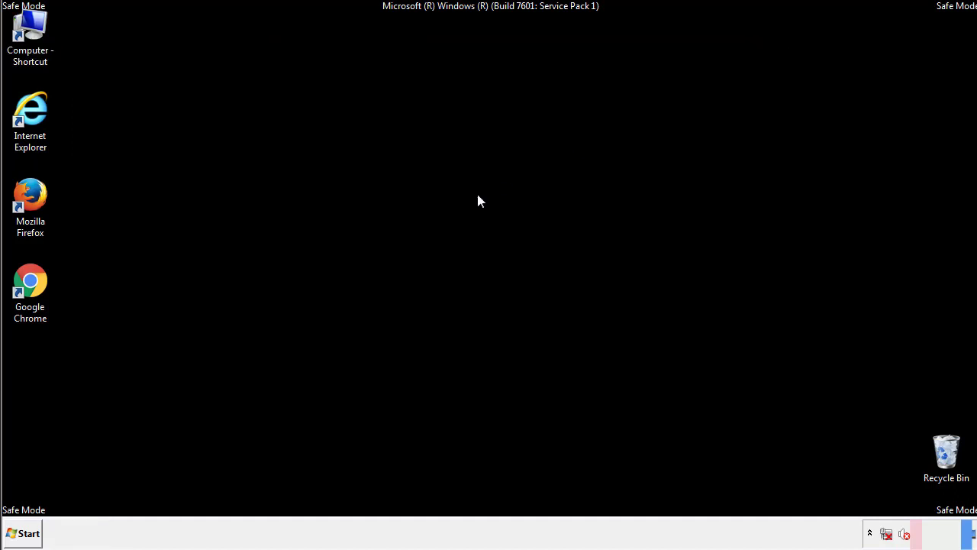
# Open the Startup folder from the list of all programs.
pyautogui.click(27, 533)
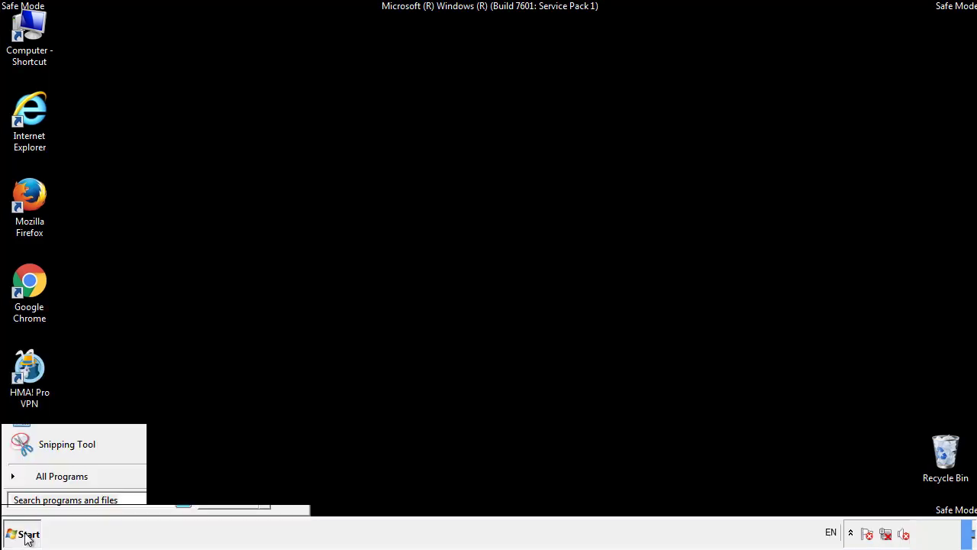
pyautogui.click(44, 481)
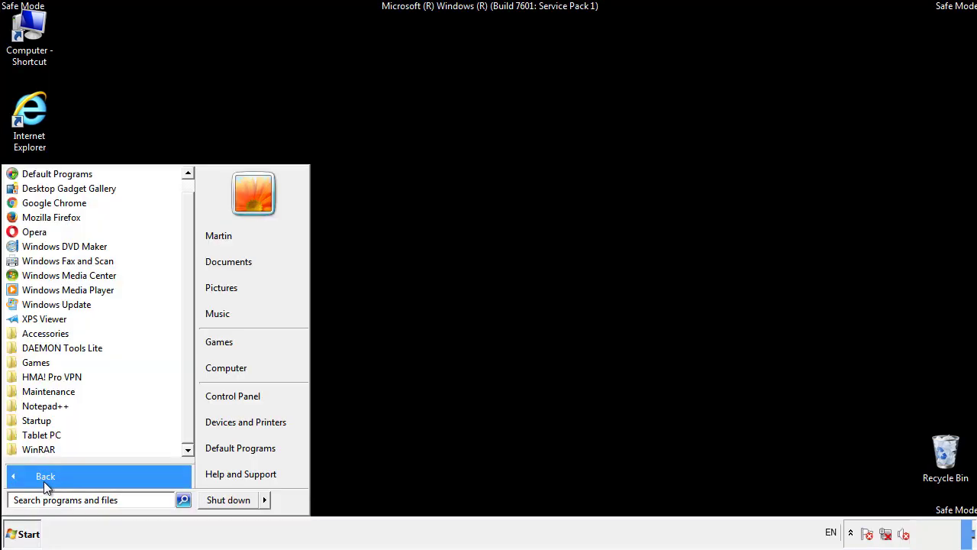
pyautogui.rightClick(40, 423)
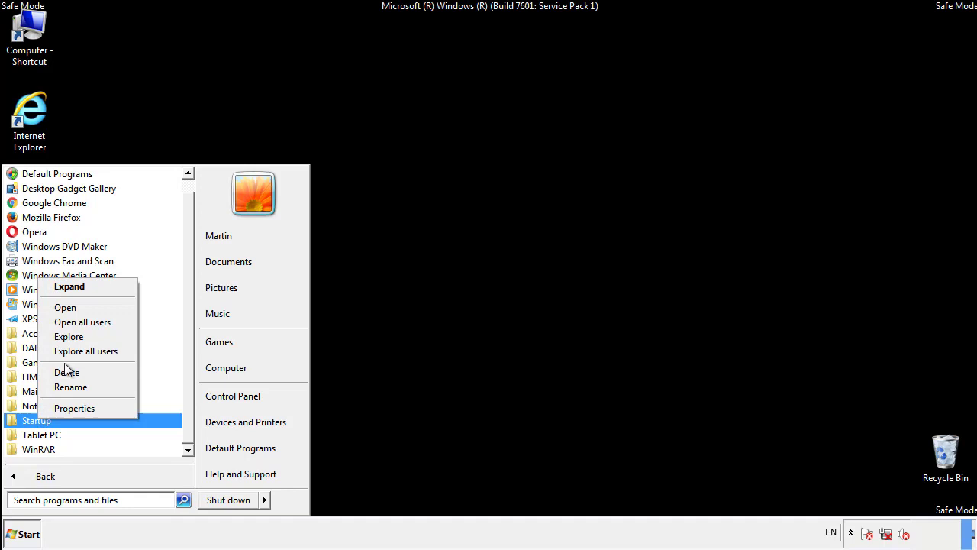
pyautogui.click(74, 308)
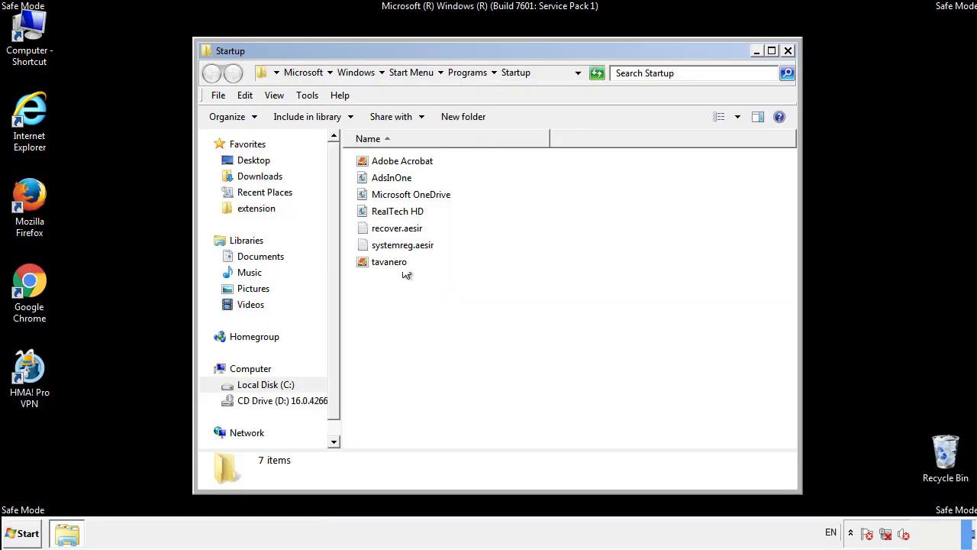
# Delete AdsInOne, recover.aesir, systemreg.aesir and tavanero from the Startup folder, confirming the removal and closing the folder.
pyautogui.click(399, 180)
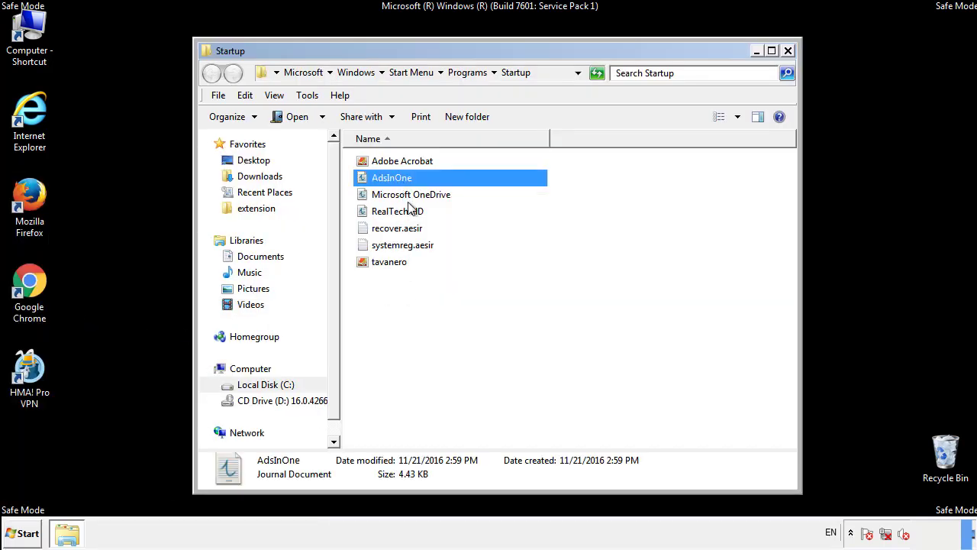
pyautogui.keyDown('ctrl'); pyautogui.click(399, 227); pyautogui.keyUp('ctrl')
pyautogui.keyDown('ctrl'); pyautogui.click(404, 245); pyautogui.keyUp('ctrl')
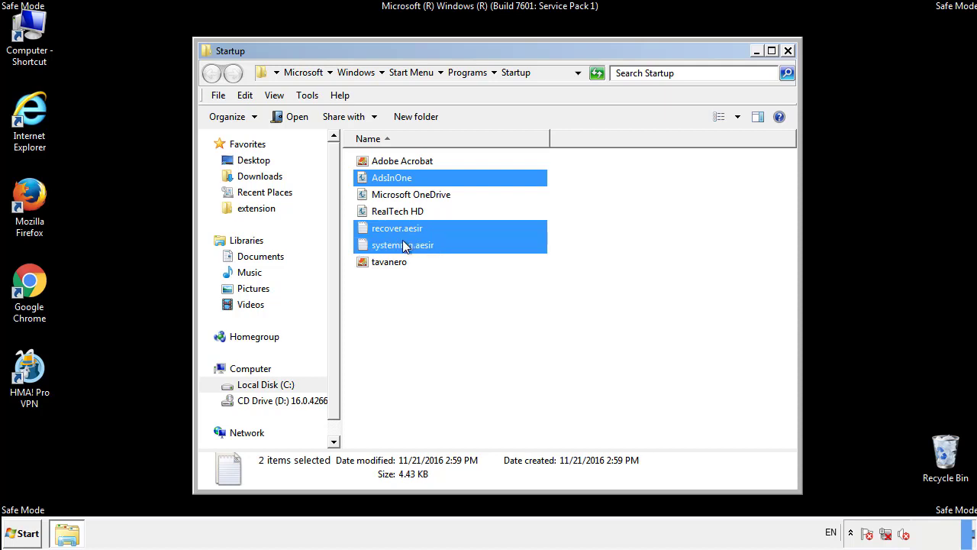
pyautogui.keyDown('ctrl'); pyautogui.click(390, 260); pyautogui.keyUp('ctrl')
pyautogui.rightClick(386, 262)
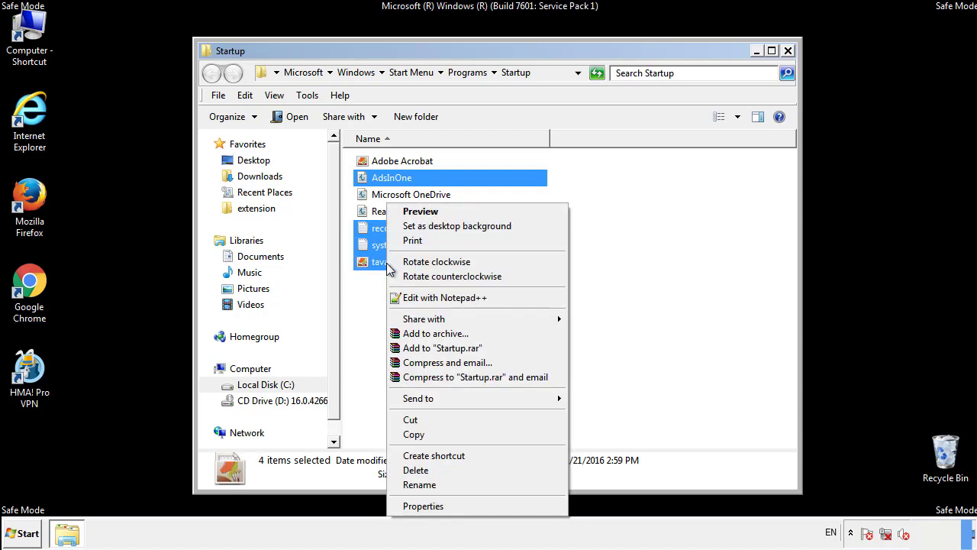
pyautogui.click(412, 470)
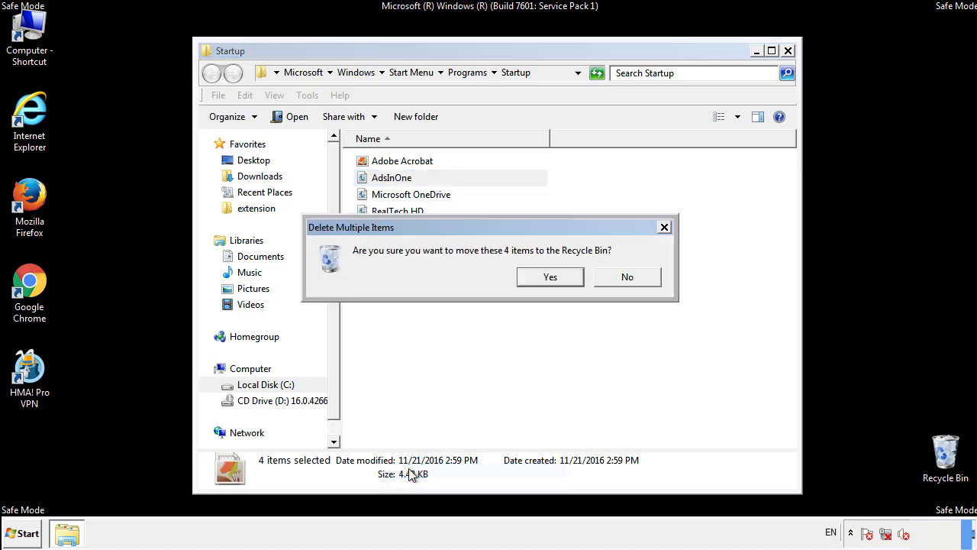
pyautogui.click(543, 279)
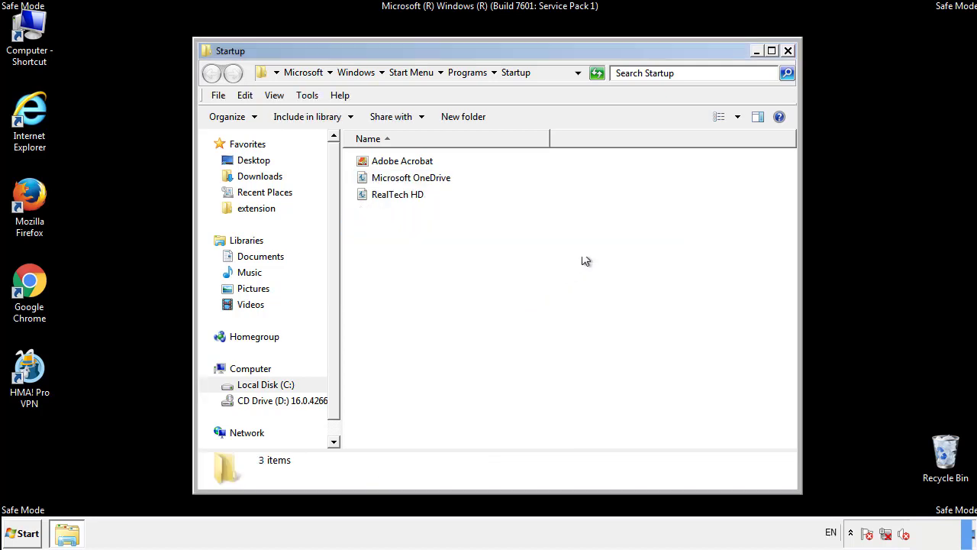
pyautogui.click(787, 52)
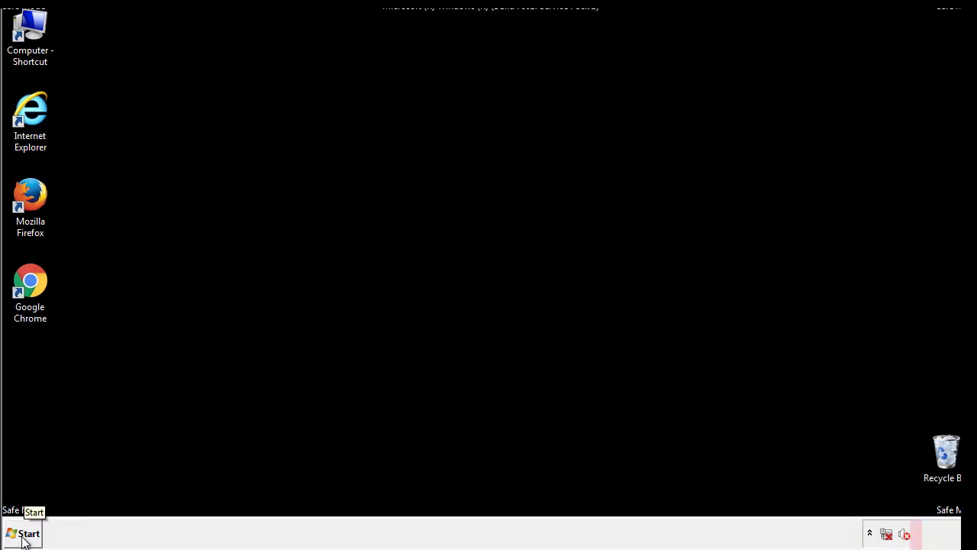
# Launch the Registry Editor by searching for regedit.
pyautogui.click(24, 535)
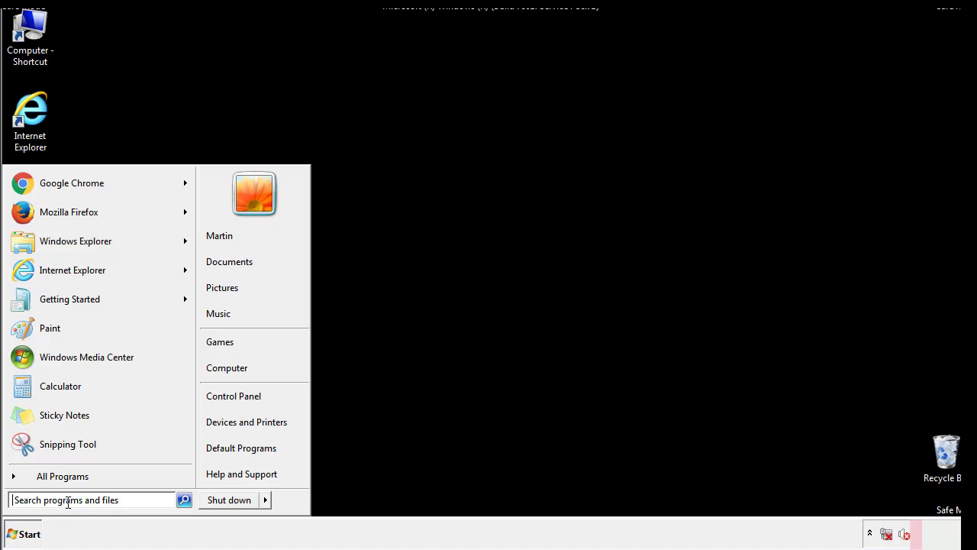
pyautogui.write('reged')
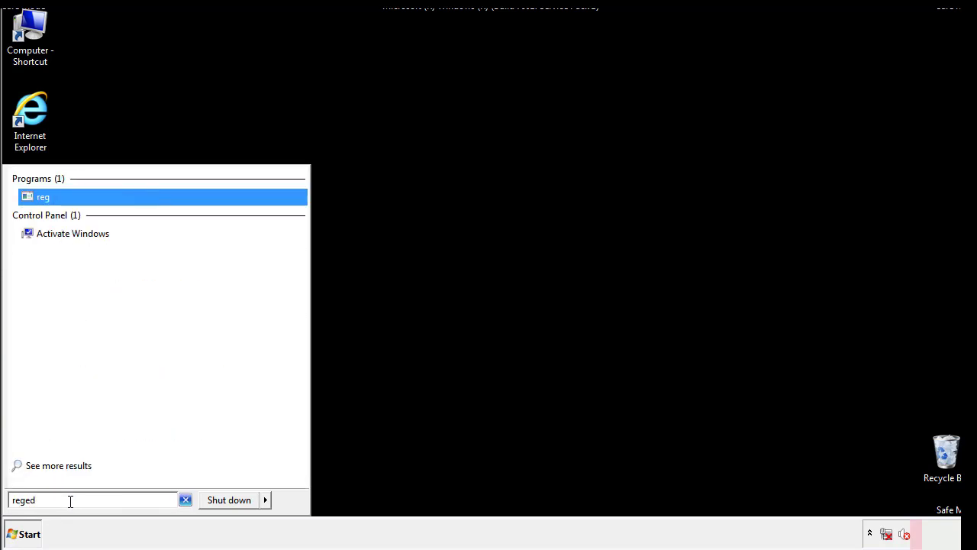
pyautogui.write('it')
pyautogui.press('Return')
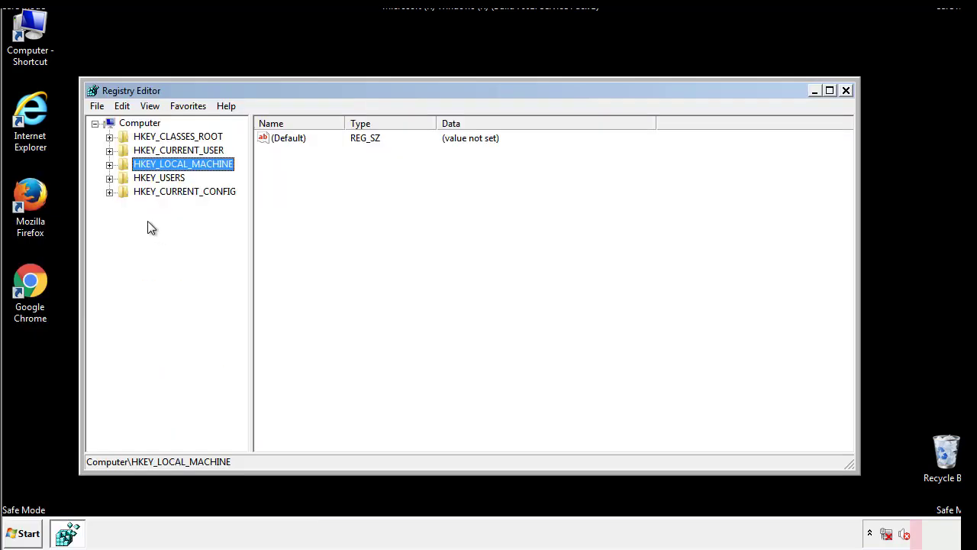
# Open the registry key HKEY_LOCAL_MACHINE\SOFTWARE\Microsoft\Windows\CurrentVersion\Run.
pyautogui.click(109, 164)
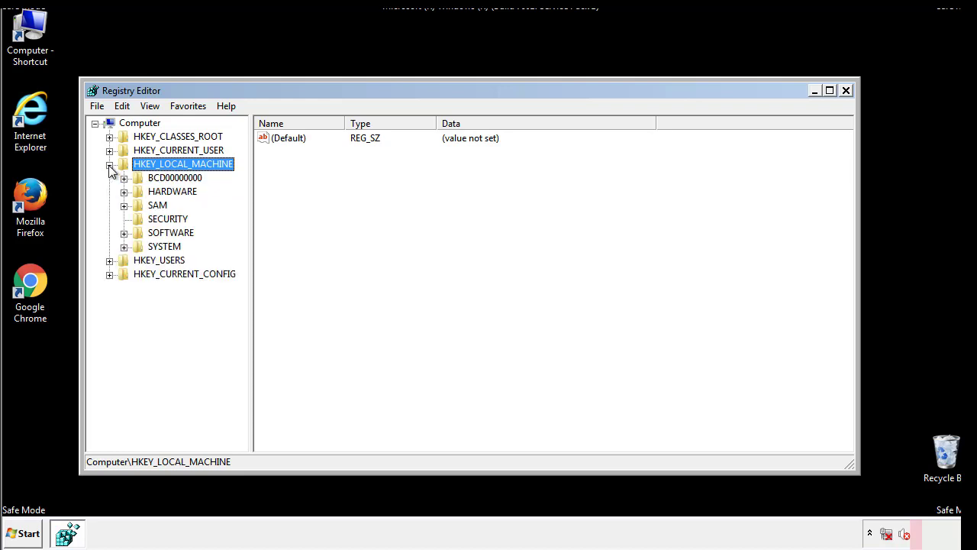
pyautogui.click(124, 233)
pyautogui.moveTo(241, 225); pyautogui.dragTo(242, 252)
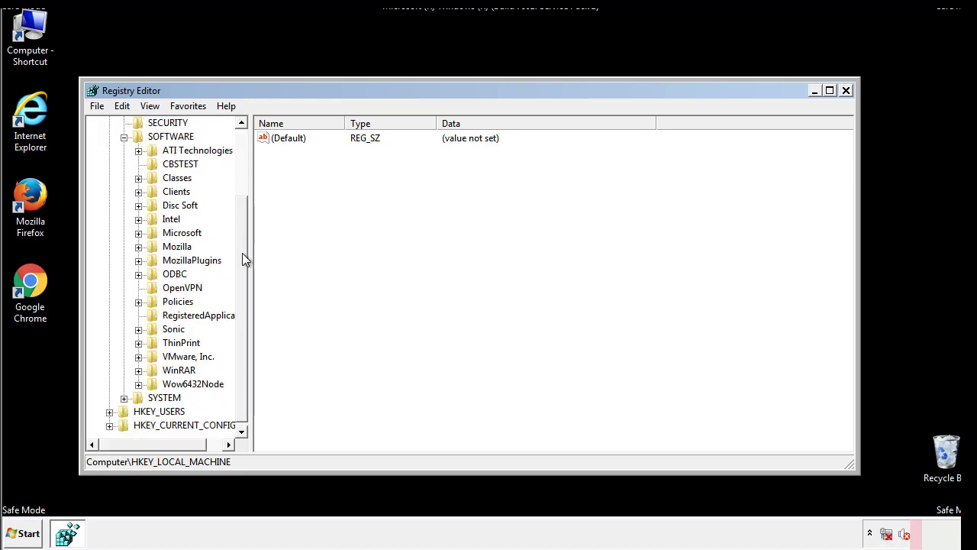
pyautogui.click(138, 233)
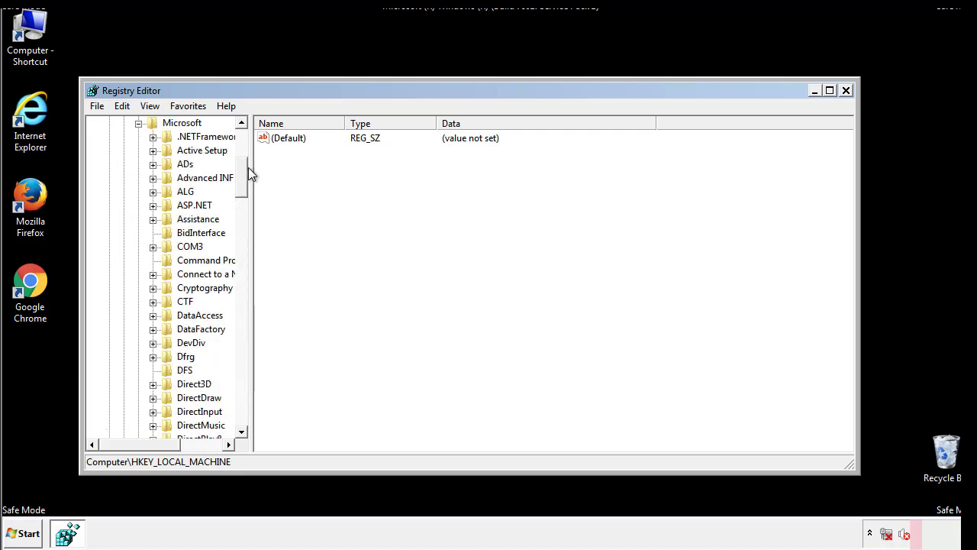
pyautogui.moveTo(240, 189); pyautogui.dragTo(242, 395)
pyautogui.click(154, 235)
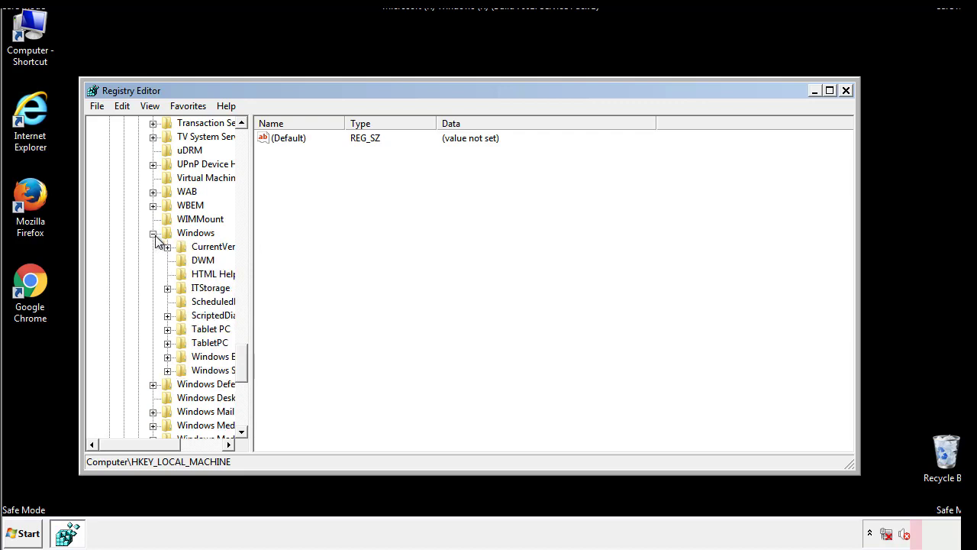
pyautogui.moveTo(133, 446); pyautogui.dragTo(156, 448)
pyautogui.click(130, 247)
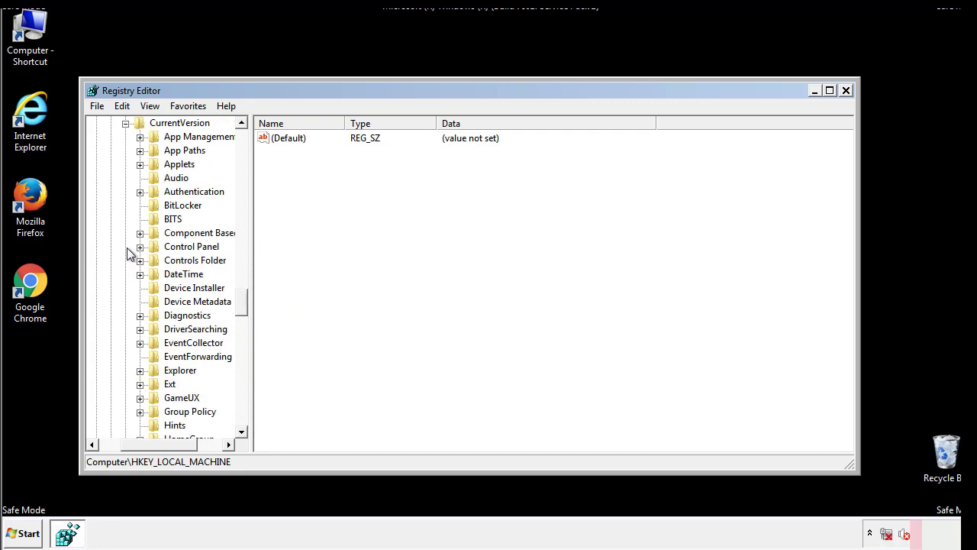
pyautogui.moveTo(248, 301); pyautogui.dragTo(242, 353)
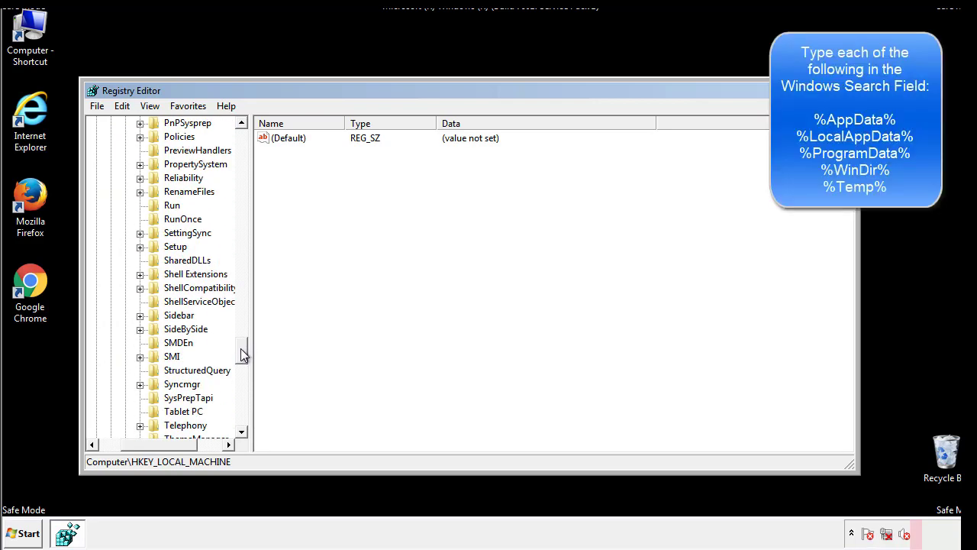
pyautogui.click(162, 206)
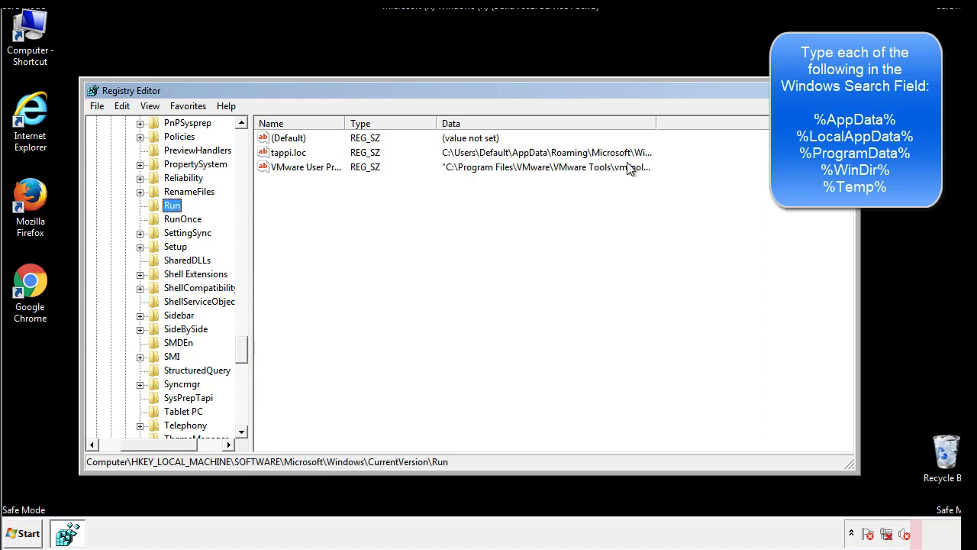
# Delete the suspicious tappi.loc value from the Run key and confirm its permanent removal.
pyautogui.click(289, 157)
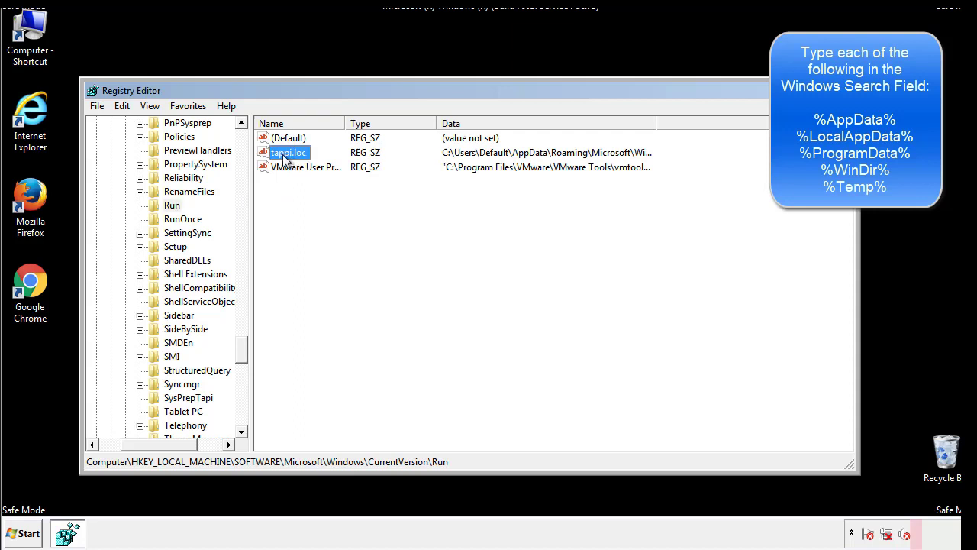
pyautogui.rightClick(282, 154)
pyautogui.click(304, 199)
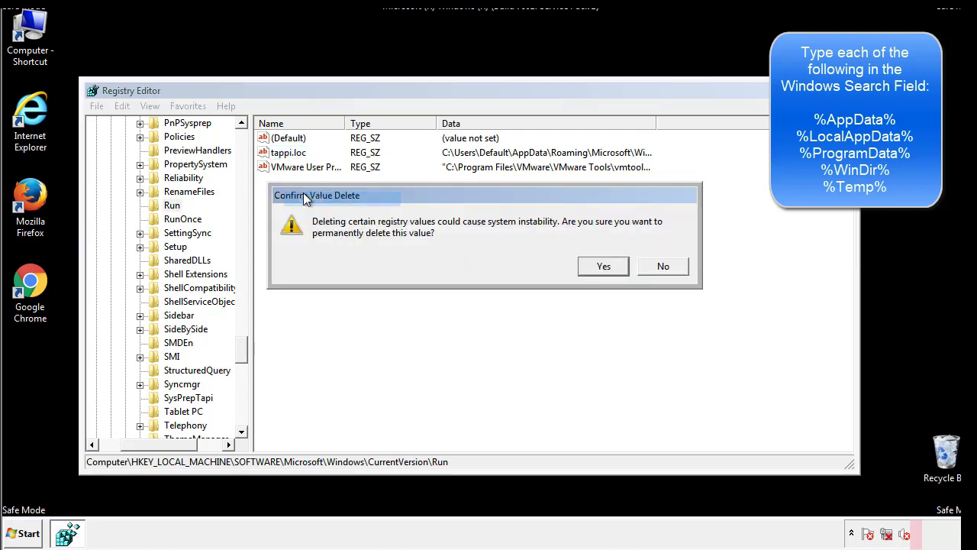
pyautogui.click(594, 270)
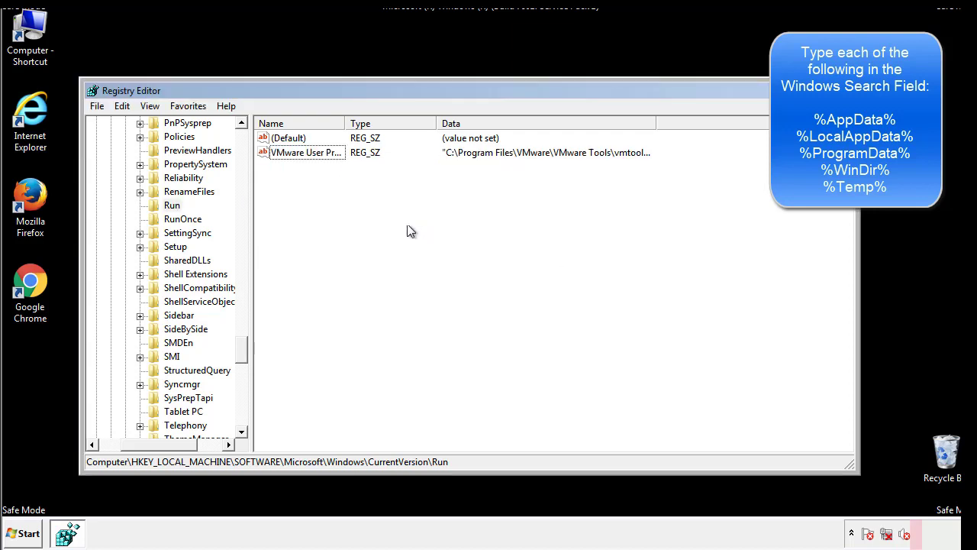
# Collapse the whole HKEY_LOCAL_MACHINE branch of the registry tree.
pyautogui.moveTo(242, 345); pyautogui.dragTo(243, 417)
pyautogui.moveTo(165, 447); pyautogui.dragTo(94, 450)
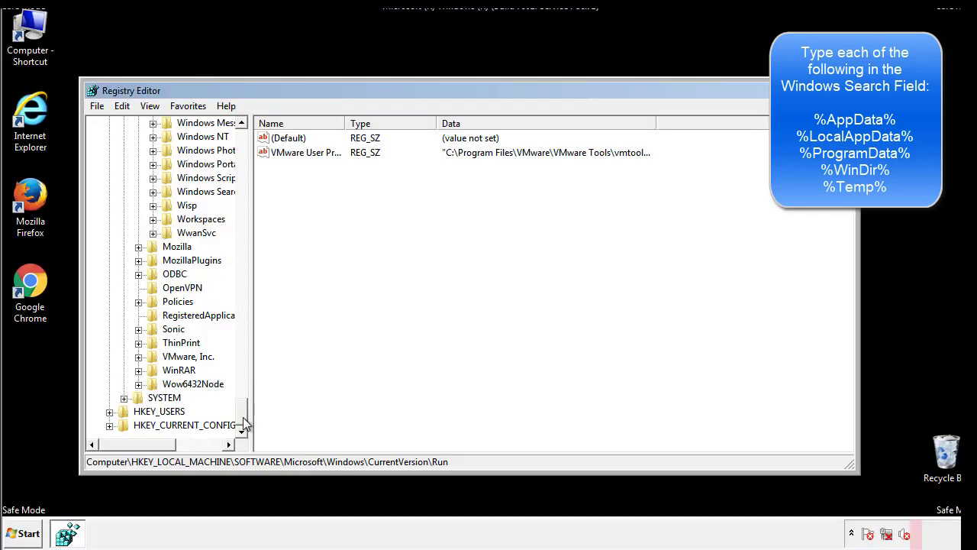
pyautogui.moveTo(243, 420); pyautogui.dragTo(249, 145)
pyautogui.click(110, 164)
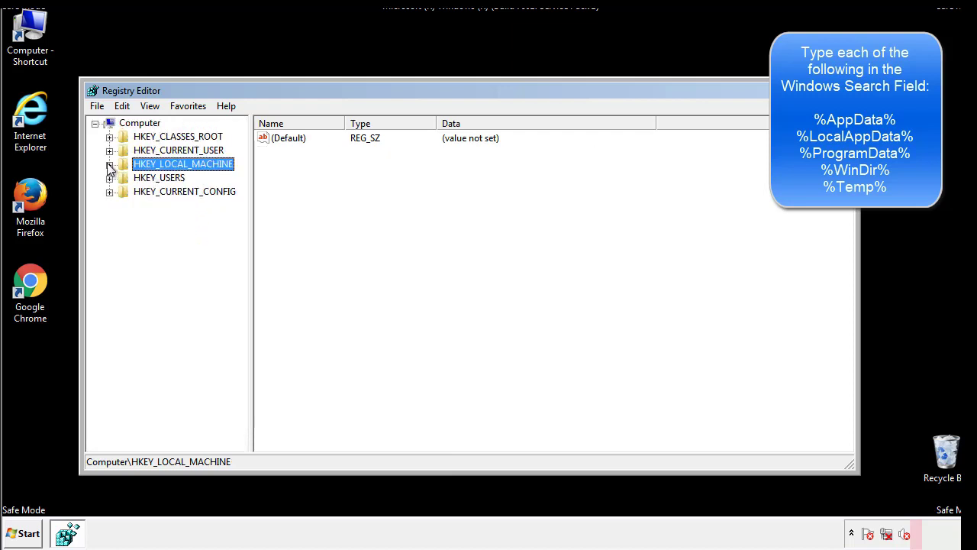
# Open HKEY_CURRENT_USER\Software\Microsoft\Windows\CurrentVersion\Run and check its values for suspicious entries.
pyautogui.click(109, 150)
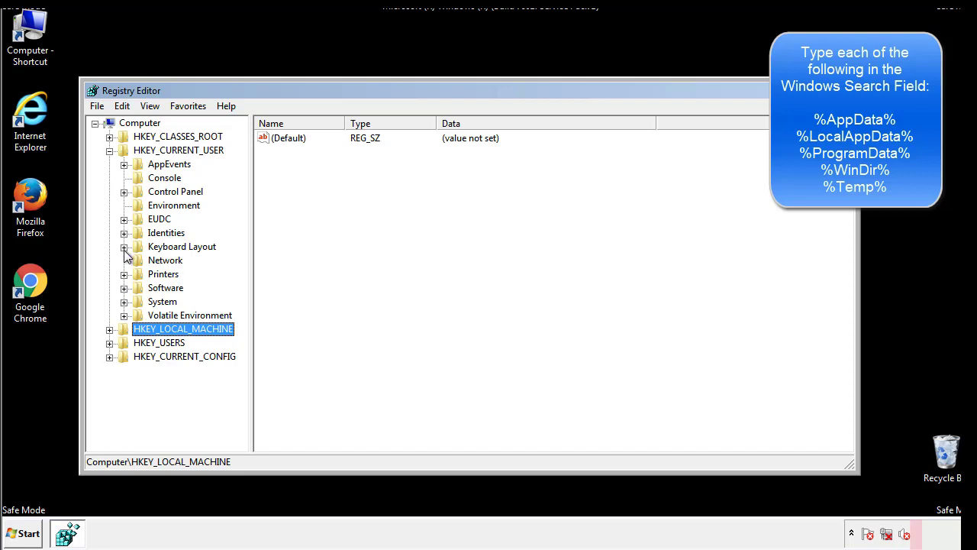
pyautogui.click(124, 288)
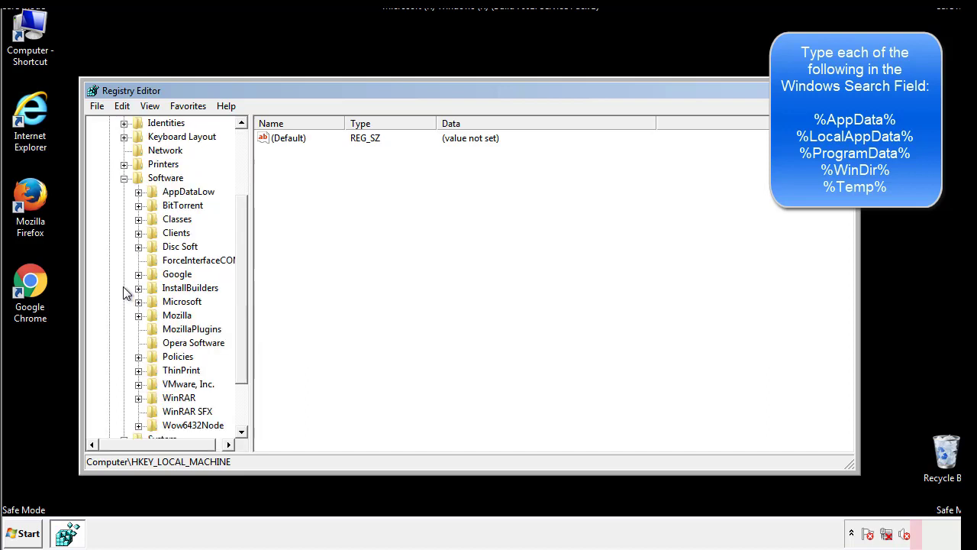
pyautogui.moveTo(240, 277); pyautogui.dragTo(240, 291)
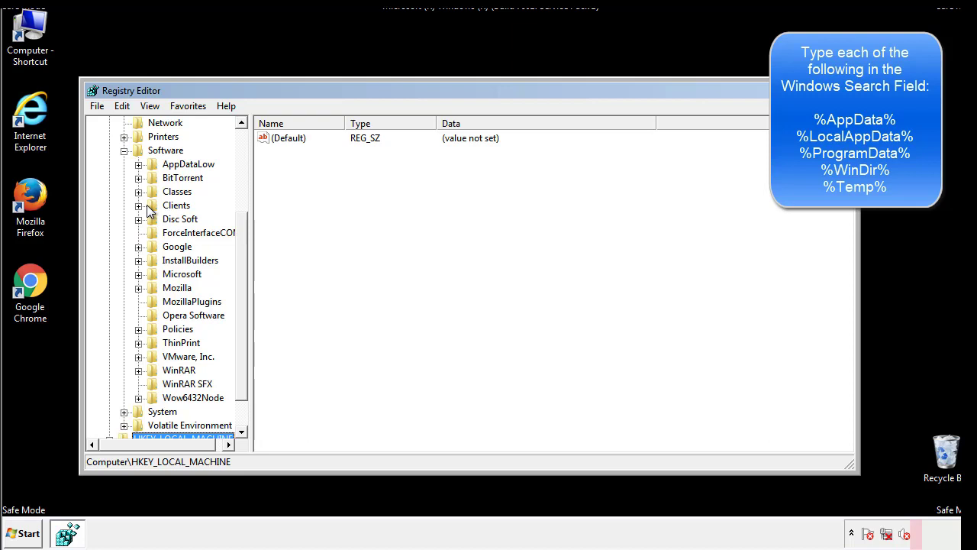
pyautogui.click(138, 274)
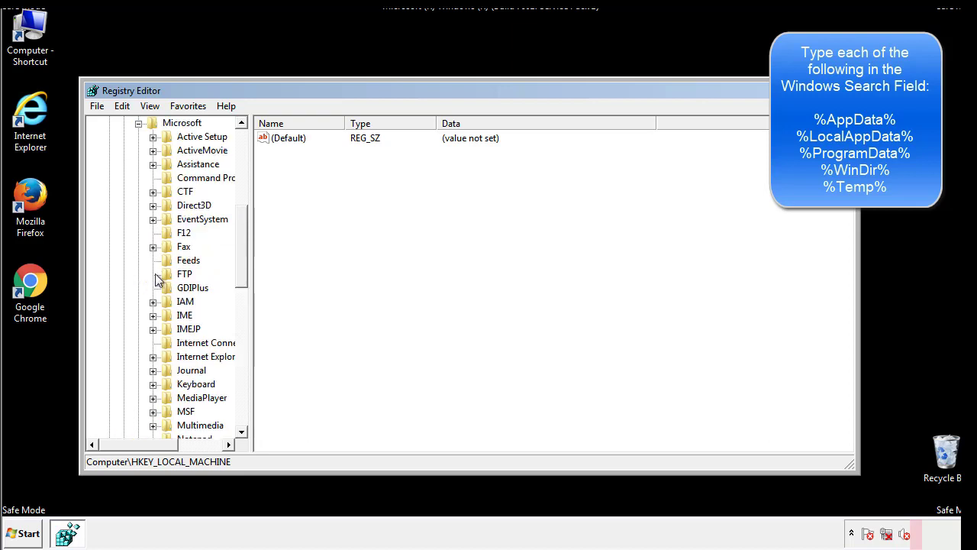
pyautogui.moveTo(239, 223); pyautogui.dragTo(243, 324)
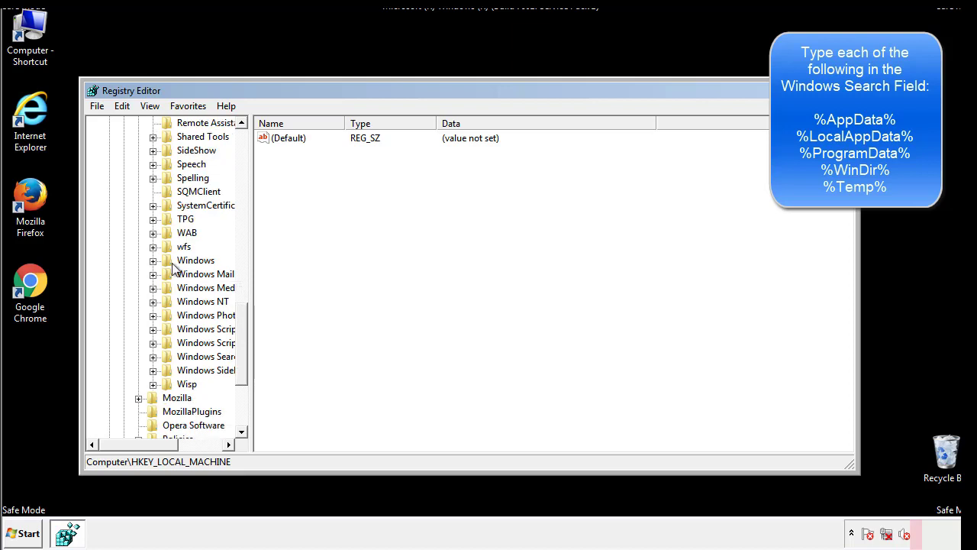
pyautogui.click(153, 260)
pyautogui.click(167, 274)
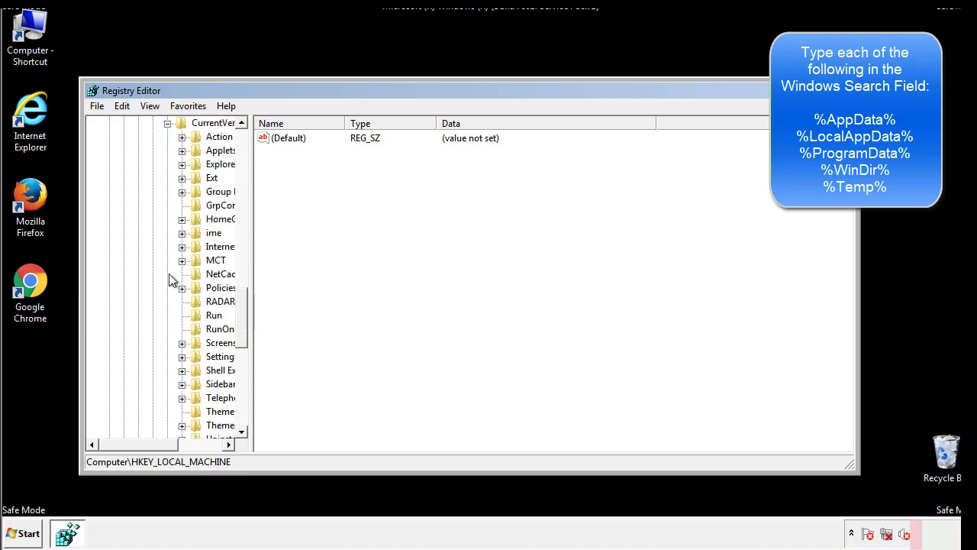
pyautogui.moveTo(149, 448); pyautogui.dragTo(171, 444)
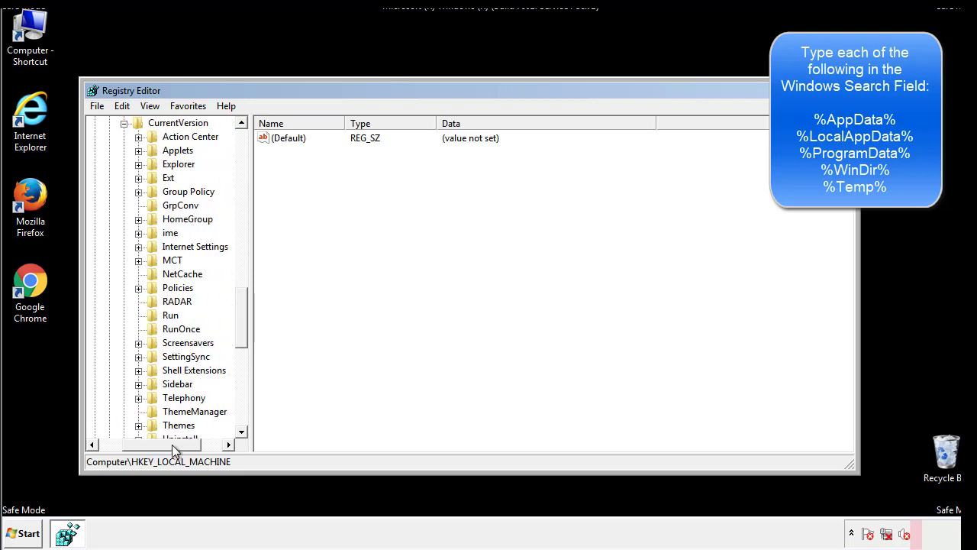
pyautogui.click(167, 313)
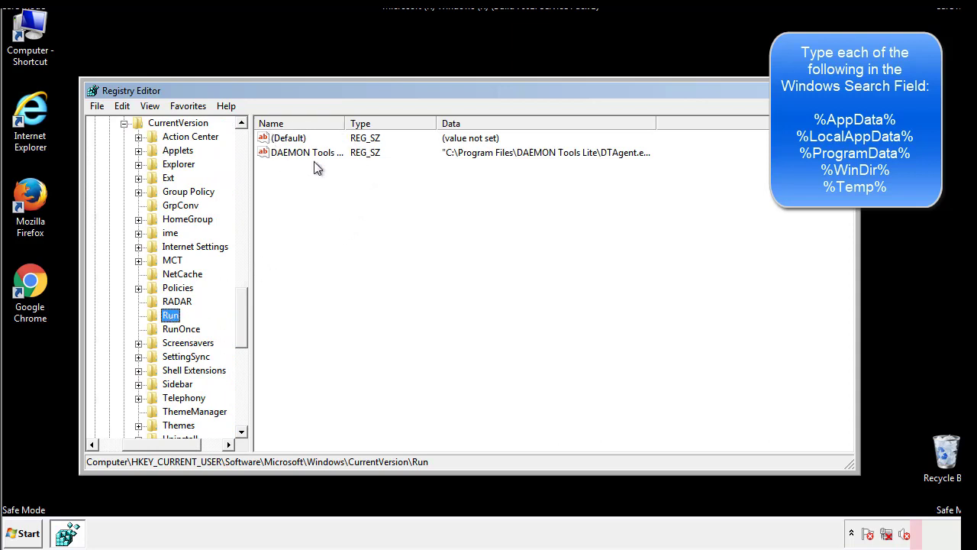
pyautogui.click(427, 180)
# Collapse the Windows key under HKEY_CURRENT_USER\Software\Microsoft and return to the start of the registry tree.
pyautogui.moveTo(162, 442); pyautogui.dragTo(140, 443)
pyautogui.moveTo(247, 331); pyautogui.dragTo(241, 318)
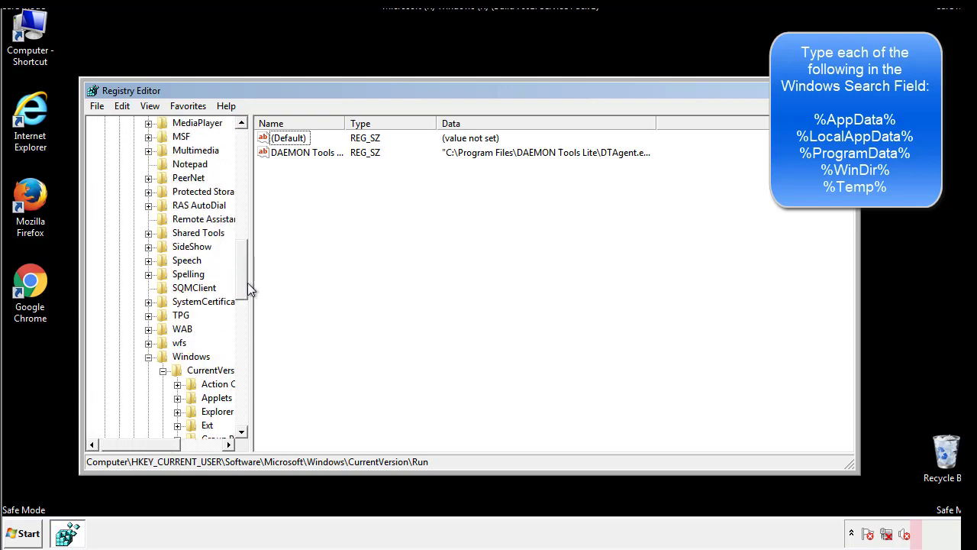
pyautogui.click(148, 357)
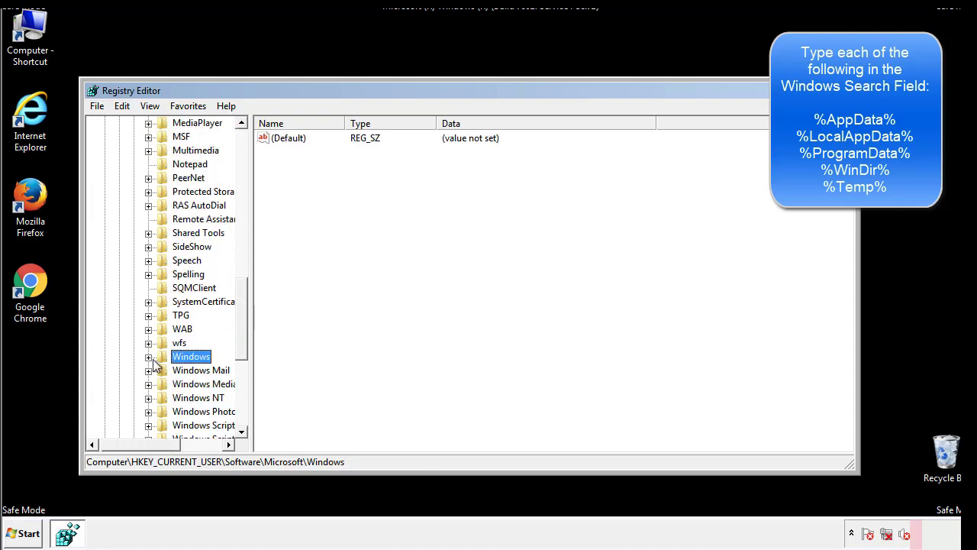
pyautogui.moveTo(245, 340); pyautogui.dragTo(245, 188)
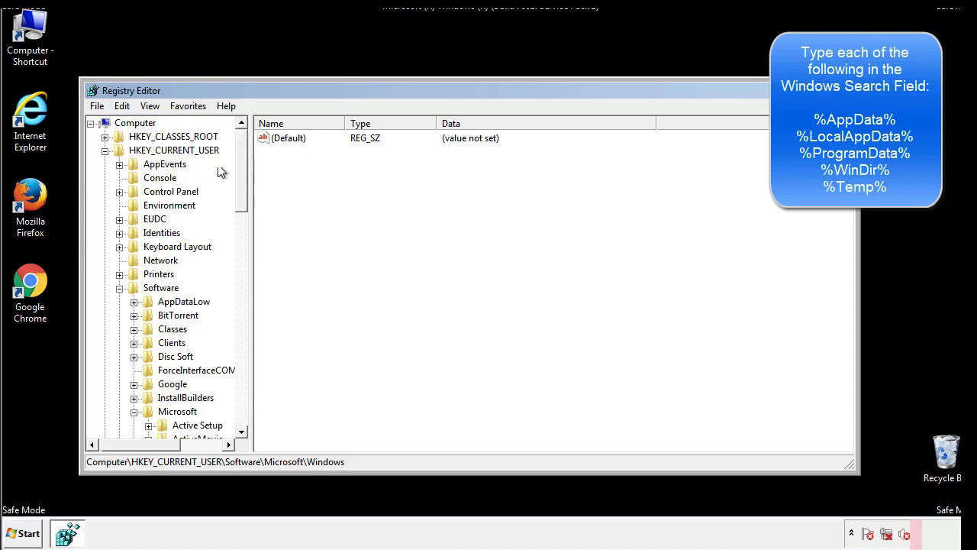
# Search the registry's keys, values and data for %temp%.
pyautogui.click(124, 107)
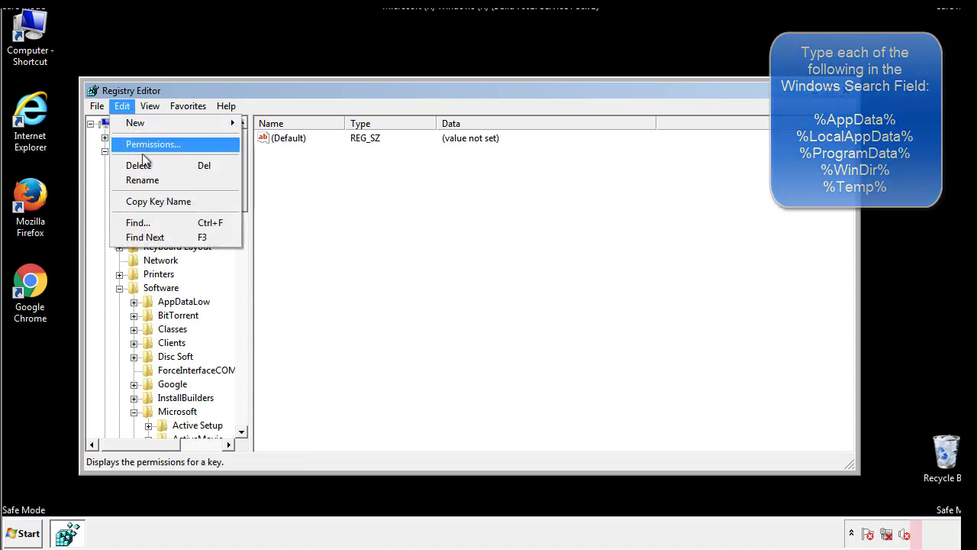
pyautogui.click(122, 222)
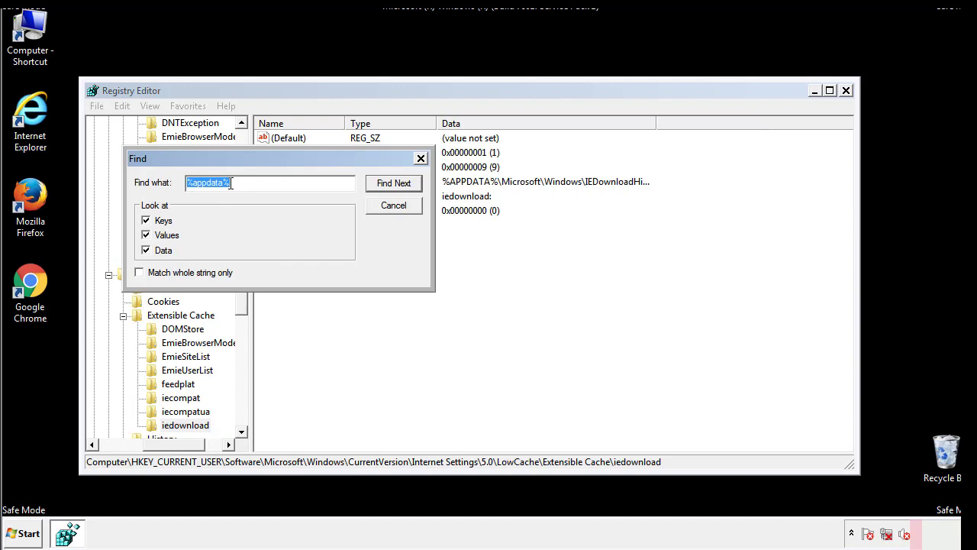
pyautogui.write('%temp%')
pyautogui.press('Return')
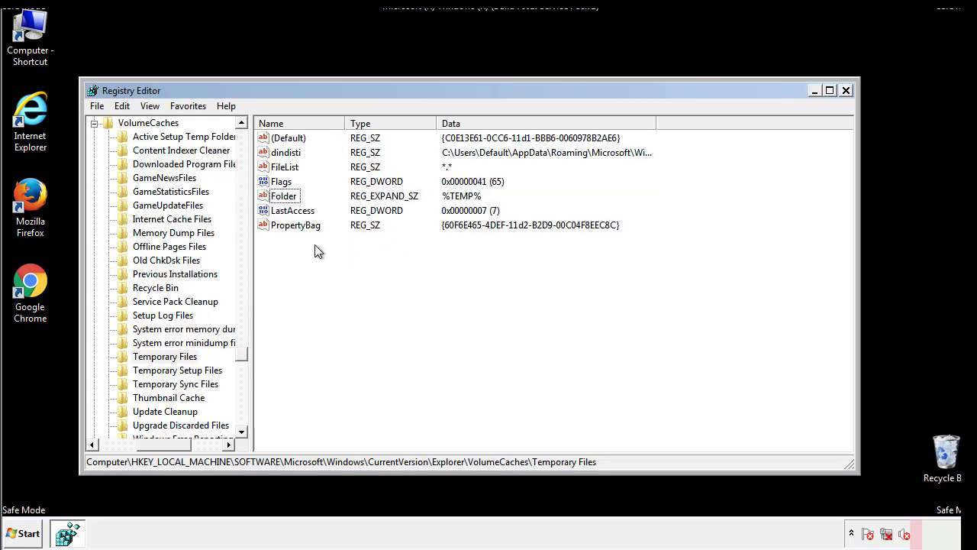
# Delete all values of the Temporary Files key under VolumeCaches, including the %TEMP% Folder value, and close the Registry Editor.
pyautogui.moveTo(313, 244); pyautogui.dragTo(276, 138)
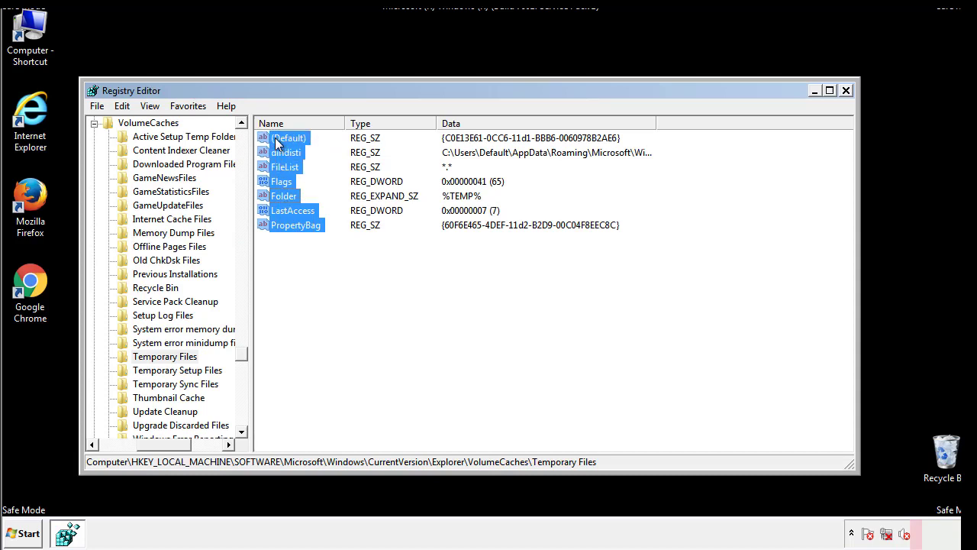
pyautogui.rightClick(276, 137)
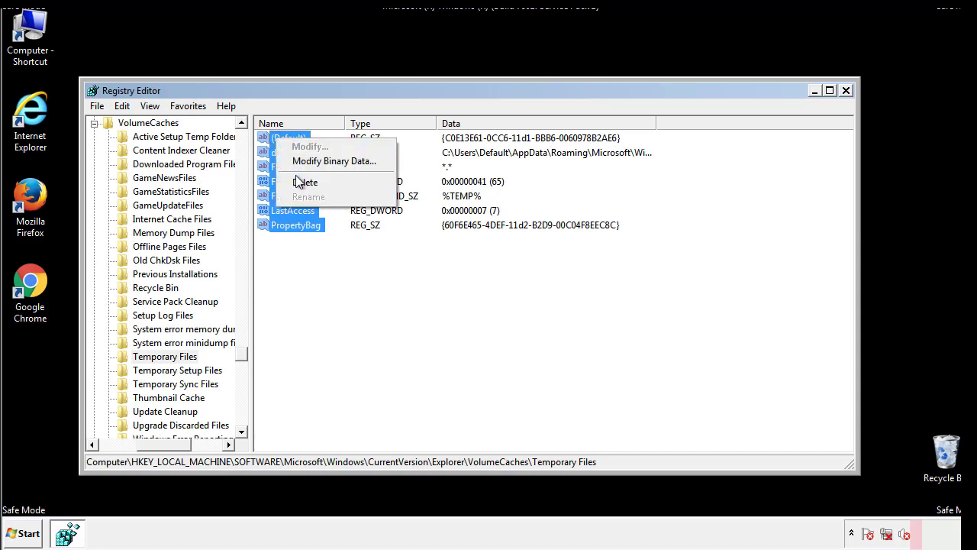
pyautogui.click(298, 181)
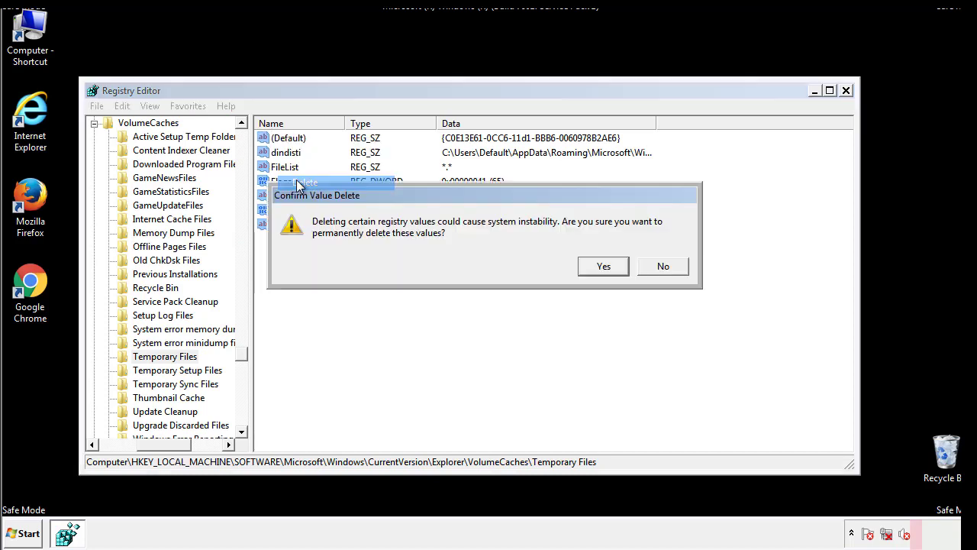
pyautogui.click(618, 266)
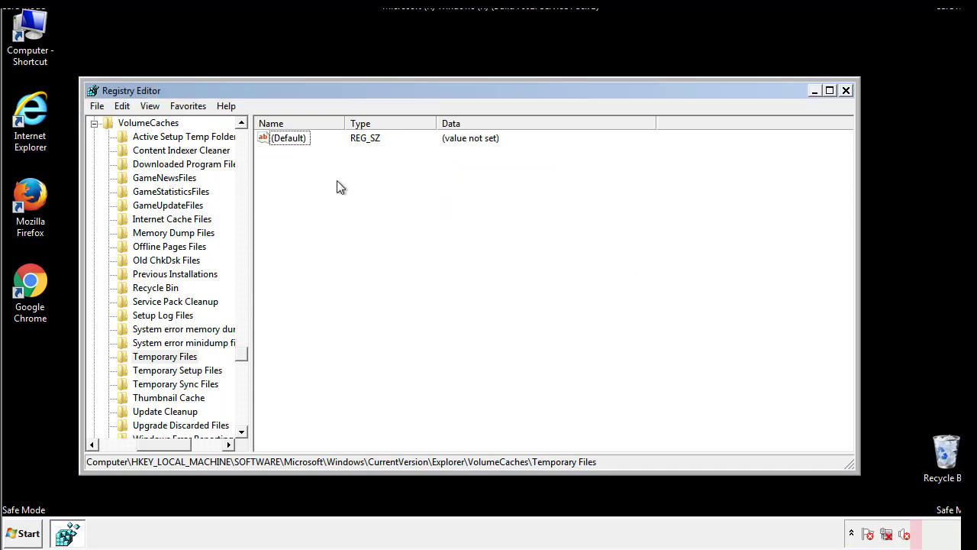
pyautogui.click(847, 91)
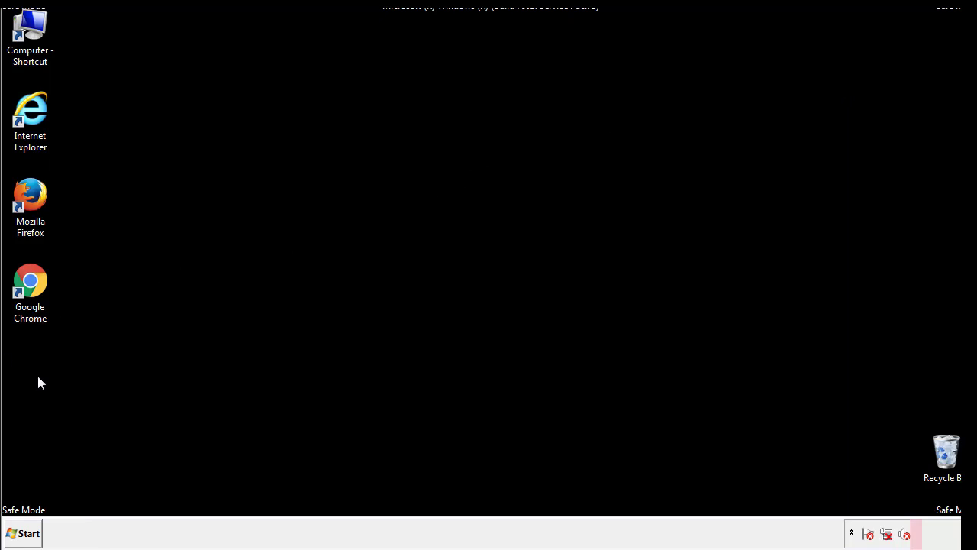
# Find msconfig from the desktop and open the System Configuration utility.
pyautogui.click(19, 535)
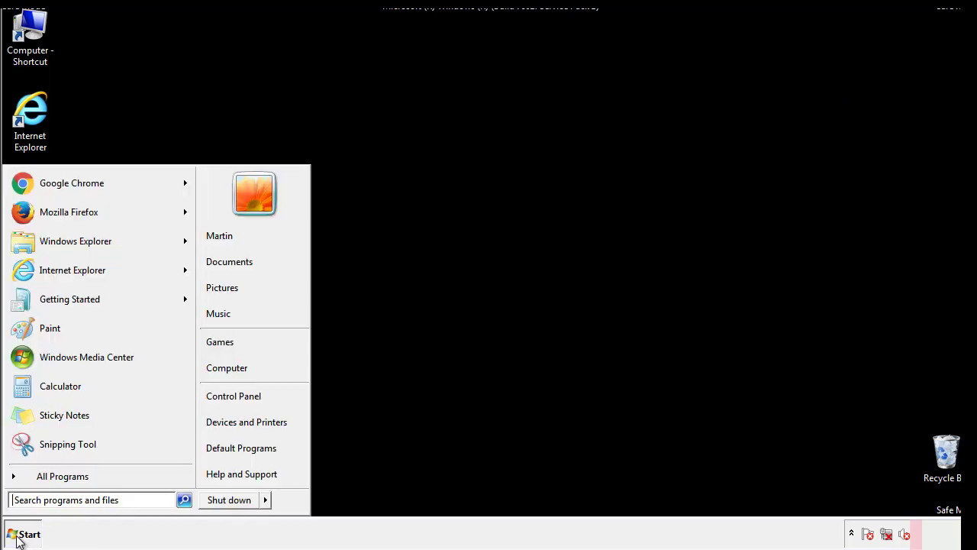
pyautogui.click(52, 499)
pyautogui.write('mscon')
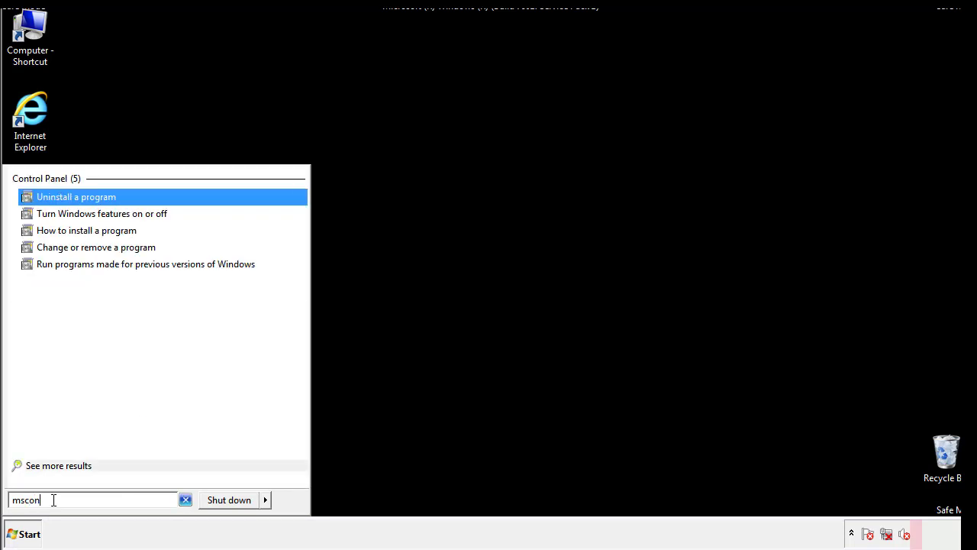
pyautogui.write('fig')
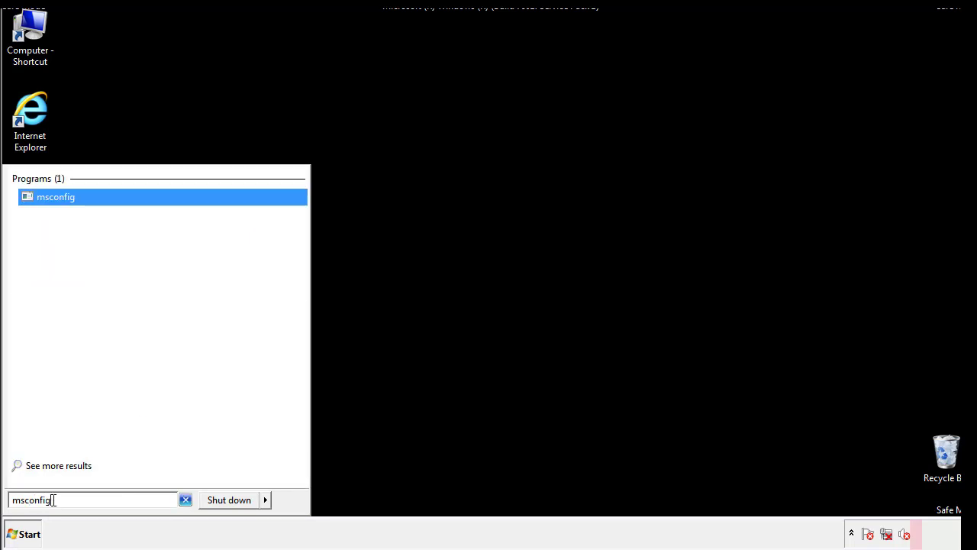
pyautogui.press('Return')
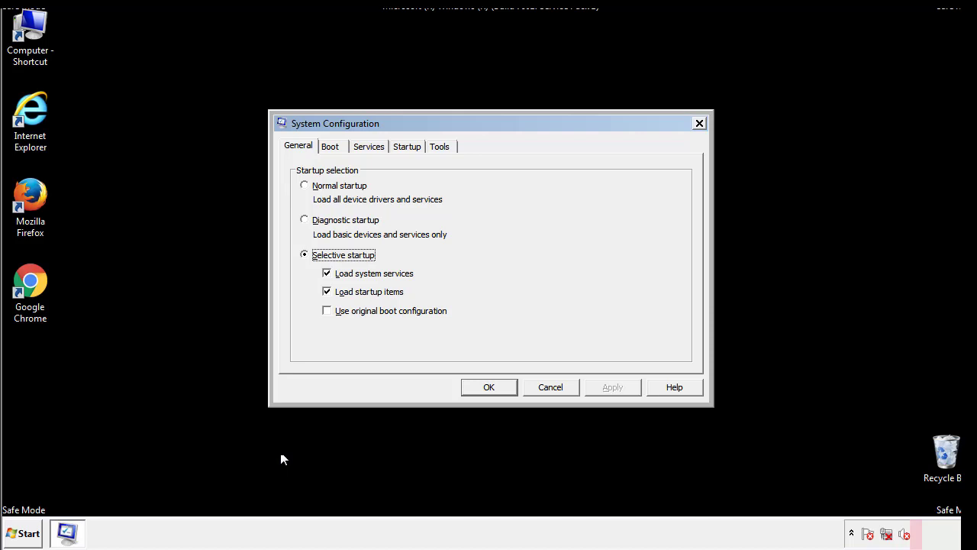
# Turn off Safe boot in the boot options, apply the change and restart the computer.
pyautogui.click(332, 146)
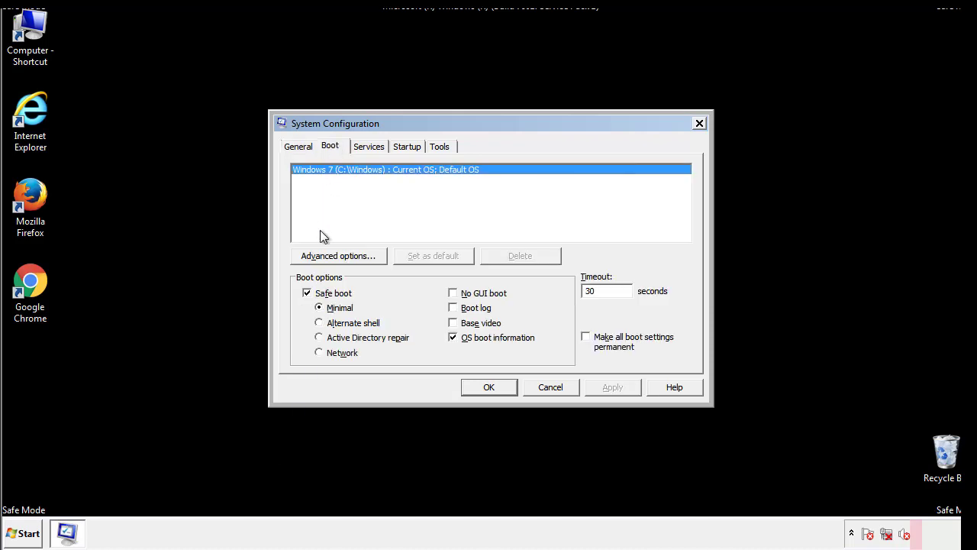
pyautogui.click(308, 293)
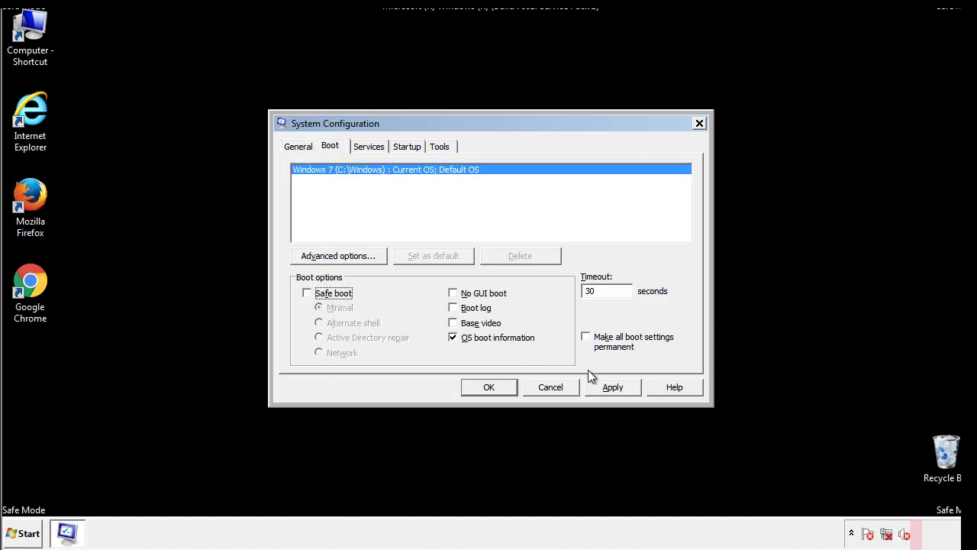
pyautogui.click(614, 387)
pyautogui.click(487, 387)
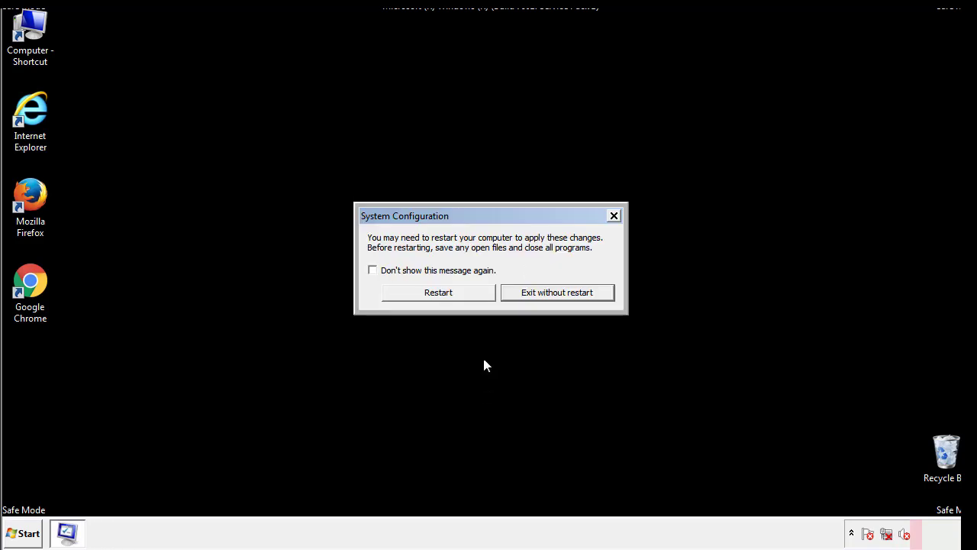
pyautogui.click(452, 298)
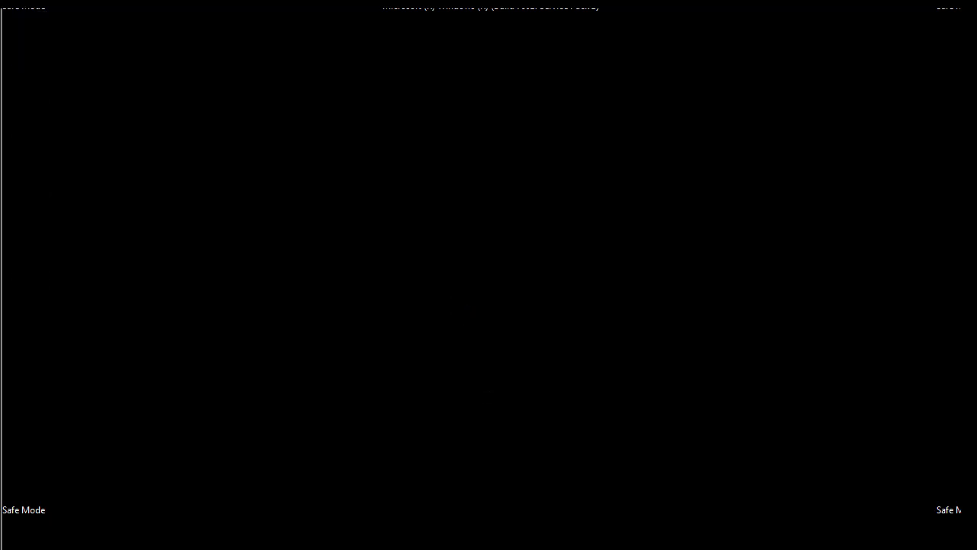